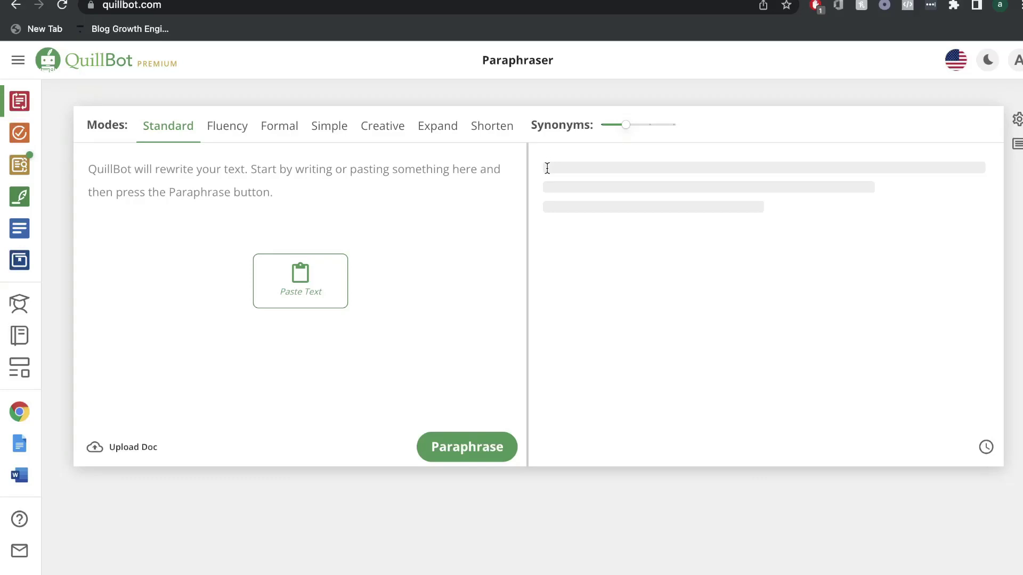
Paraphrase the pasted email marketing paragraph, dismiss the survey, then clear the text
text(If you think email marketing is old and outdated, then you may want to think again. Email marketing continues to be one of the most powerful marketing channels for any businesses. Don’t believe us? Fair, but take a look at these statistics.)
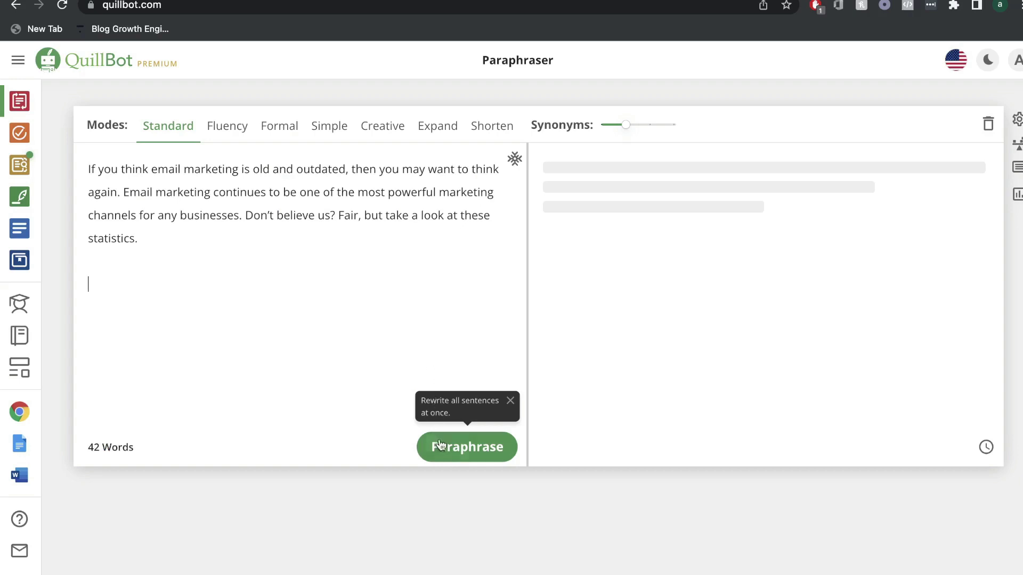
click(440, 446)
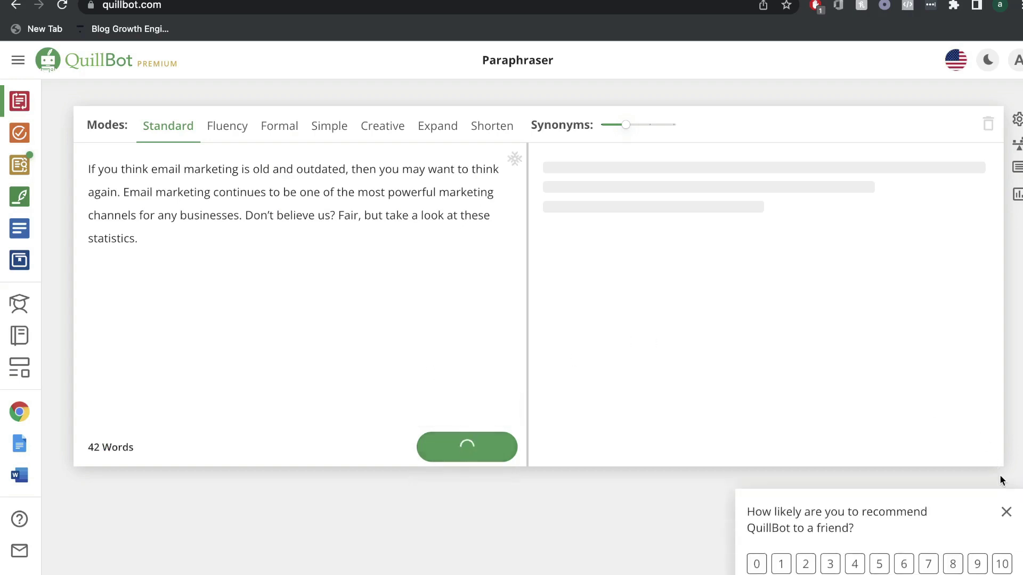
click(1007, 513)
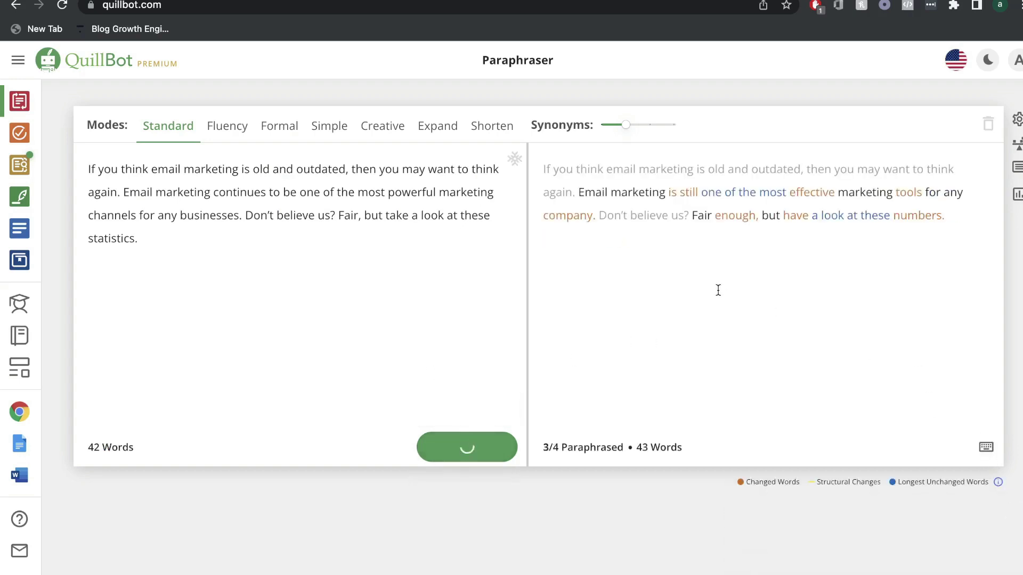
click(57, 235)
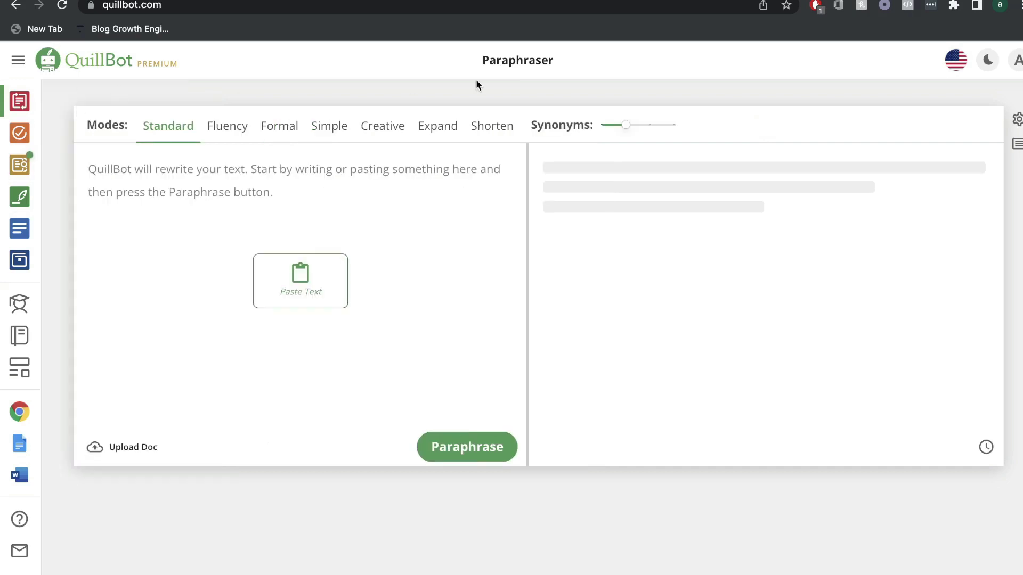
Run a research search for best hosting site and pull the TechRadar article as a source
click(19, 197)
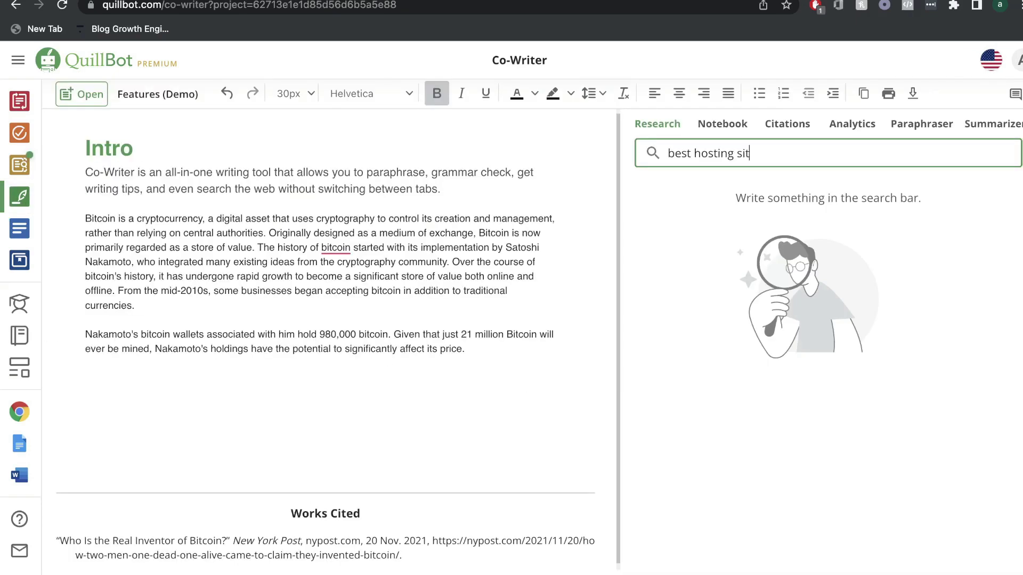
text(e)
key(Return)
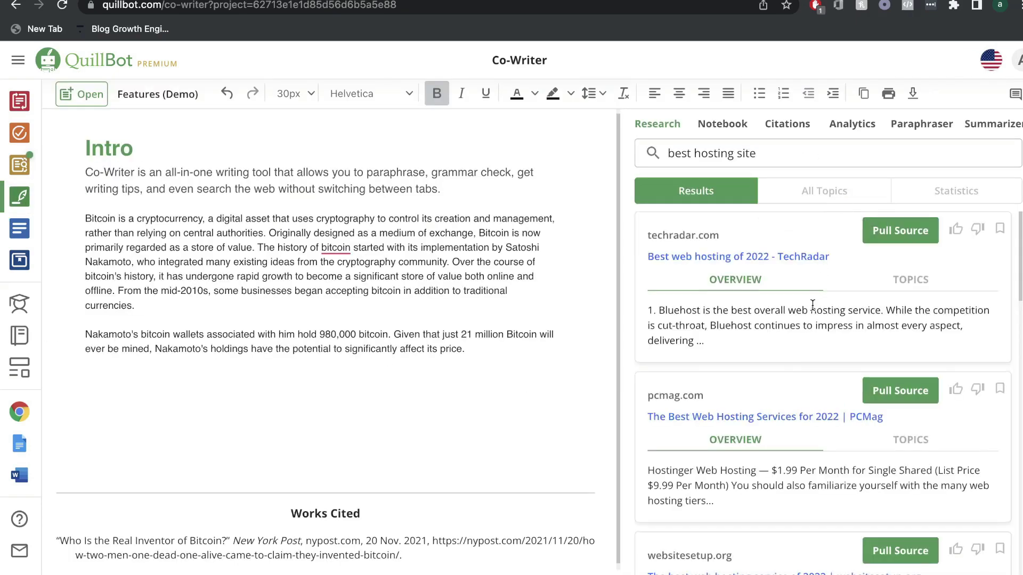
scroll(813, 306, down, 1)
scroll(878, 295, up, 1)
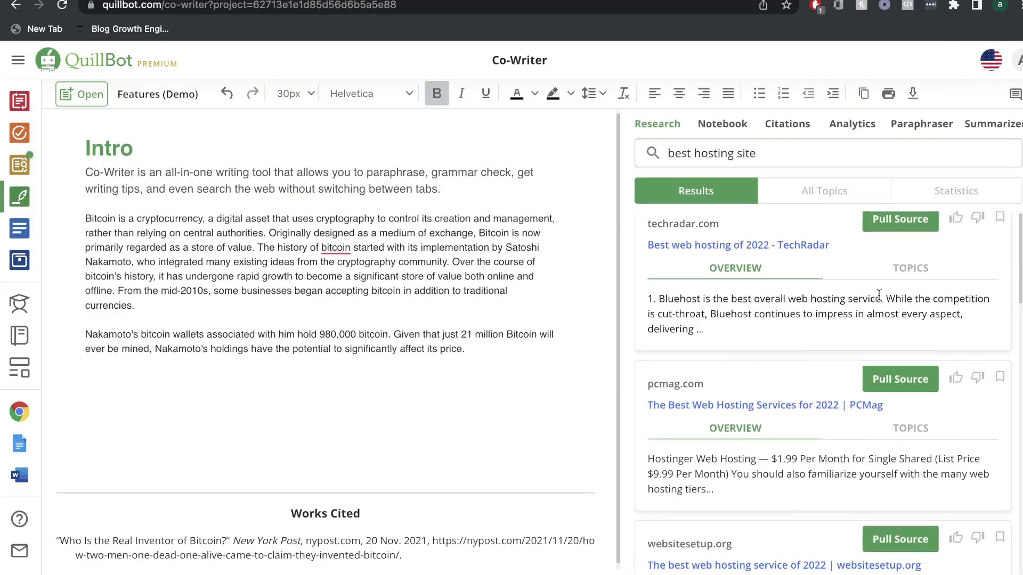
click(889, 234)
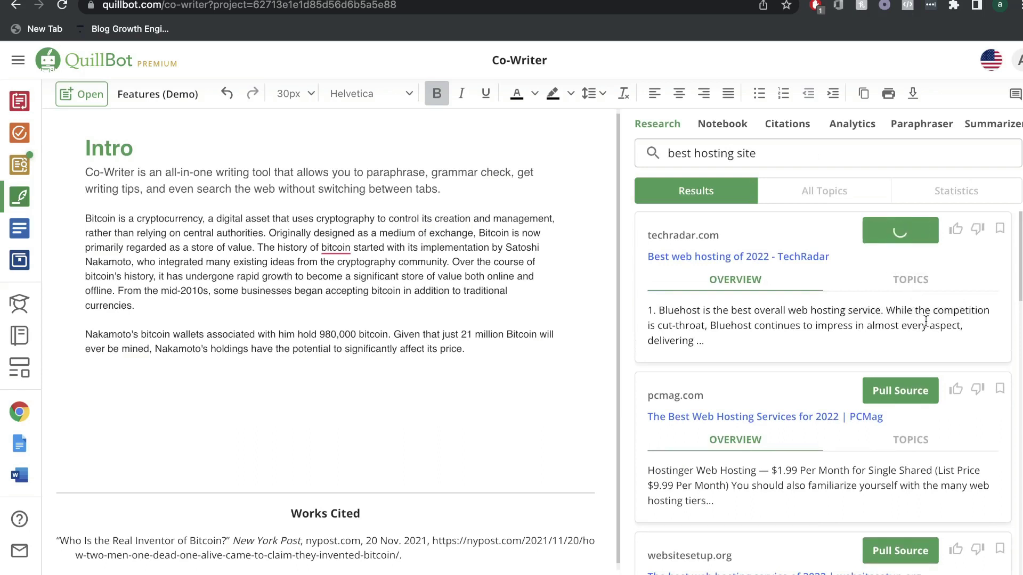
scroll(911, 277, down, 1)
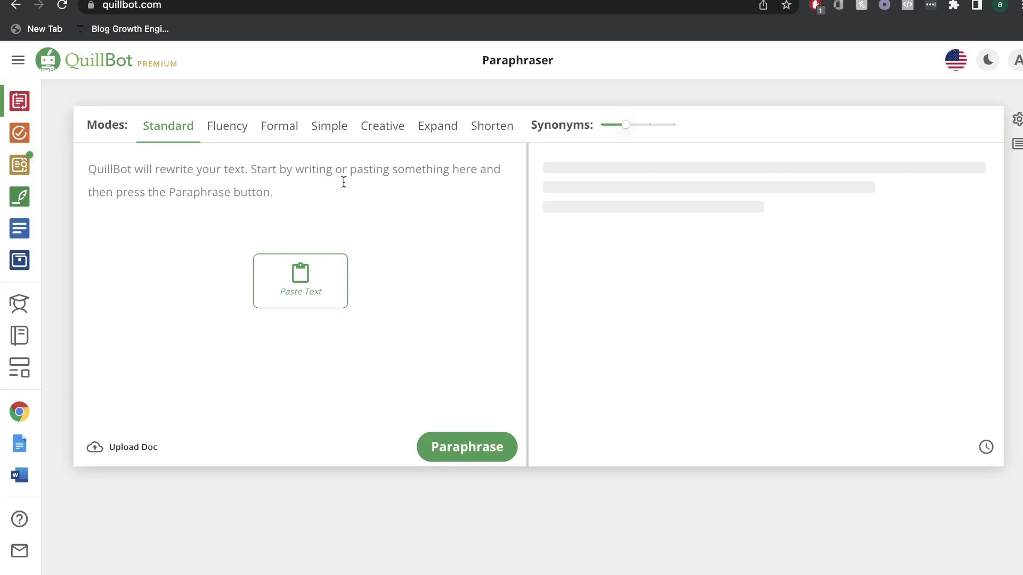
Highlight the free plan's 125-word Paraphraser limit and 1,200-word Summarizer limit
click(344, 182)
mouse_move(73, 126)
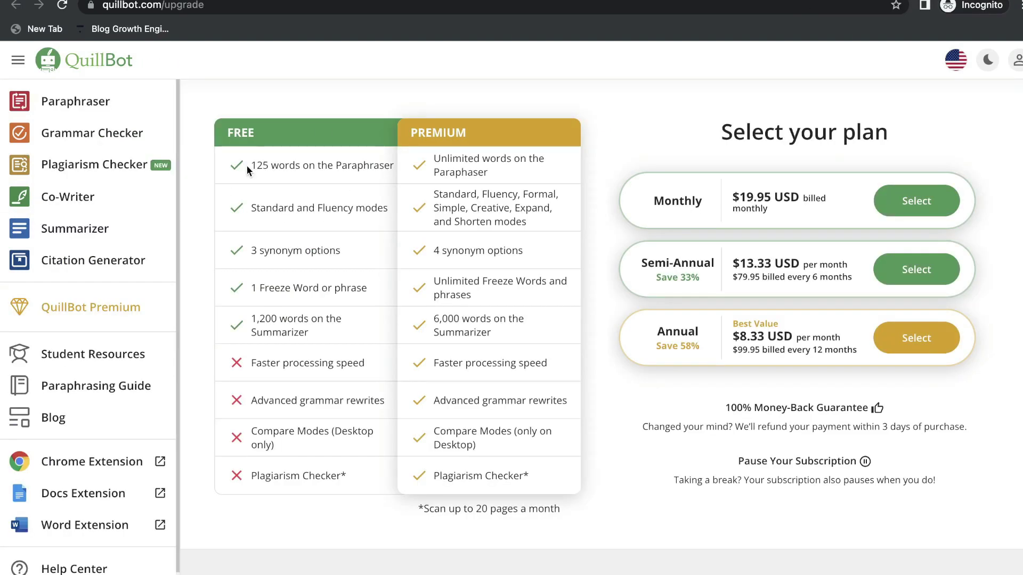
drag(247, 165, 342, 167)
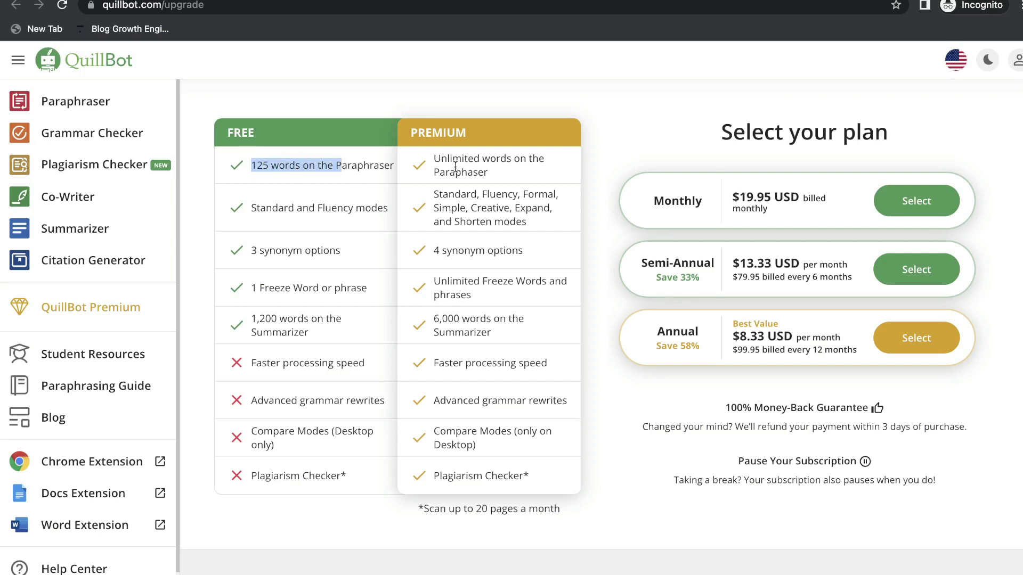
scroll(470, 170, down, 1)
scroll(470, 171, down, 1)
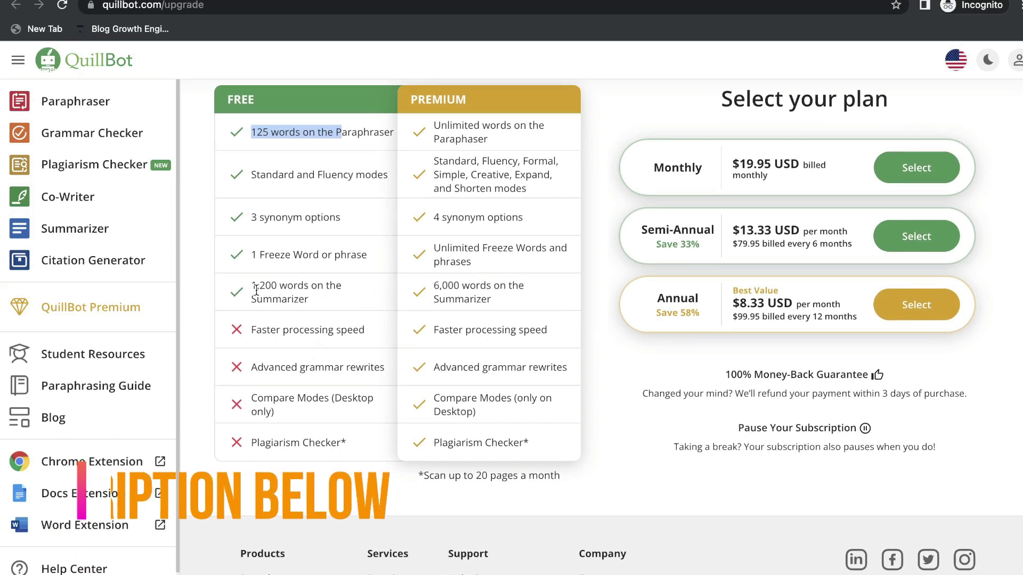
drag(251, 286, 316, 296)
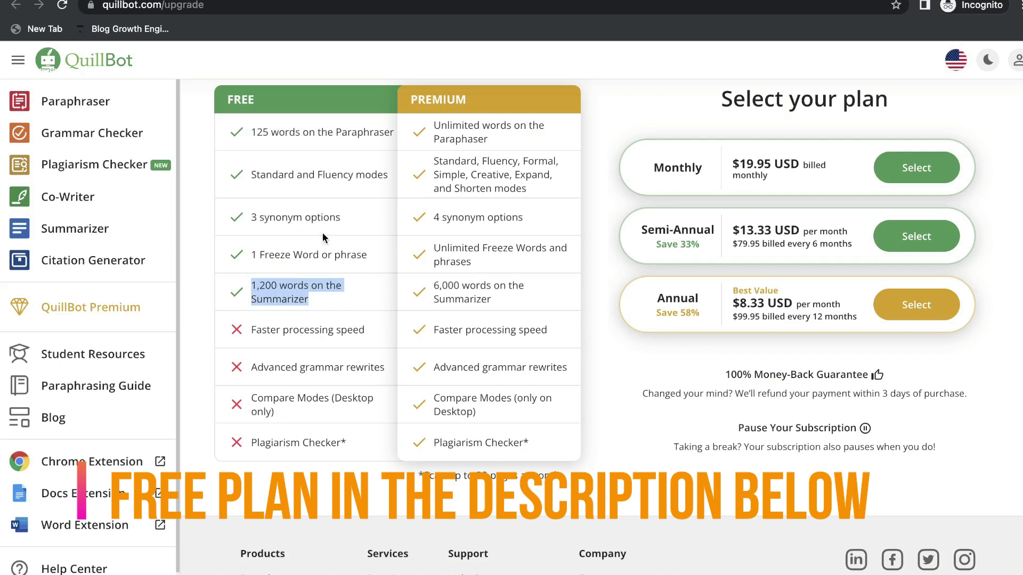
scroll(320, 318, up, 2)
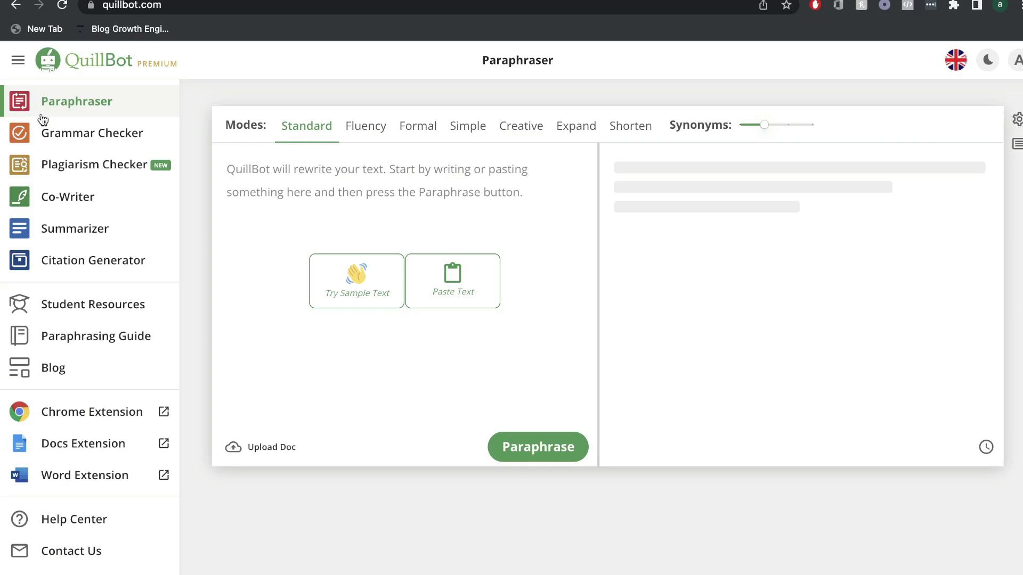
Paste the Digital Creators Blog intro paragraph into the empty Paraphraser input
click(363, 194)
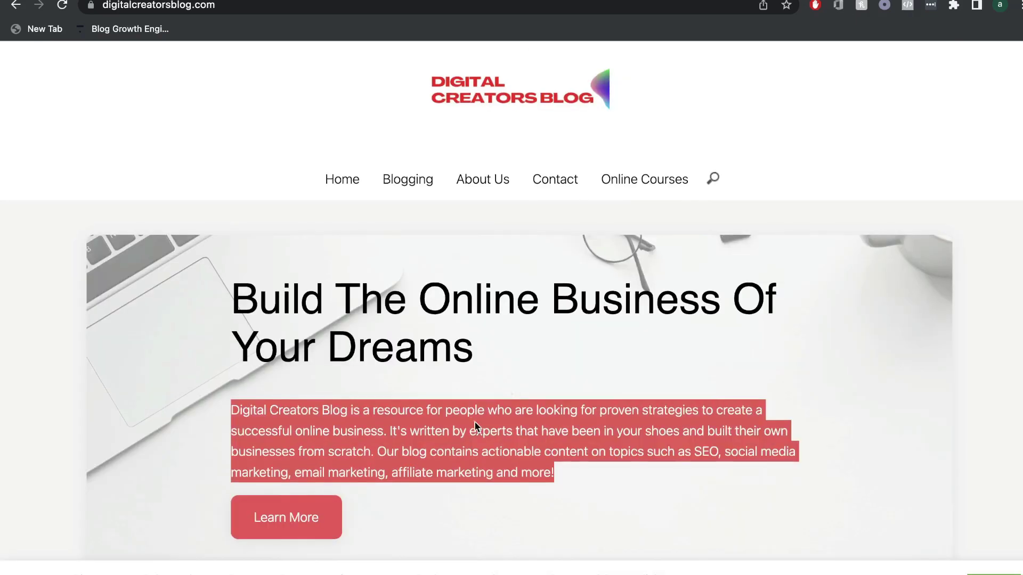
triple_click(472, 426)
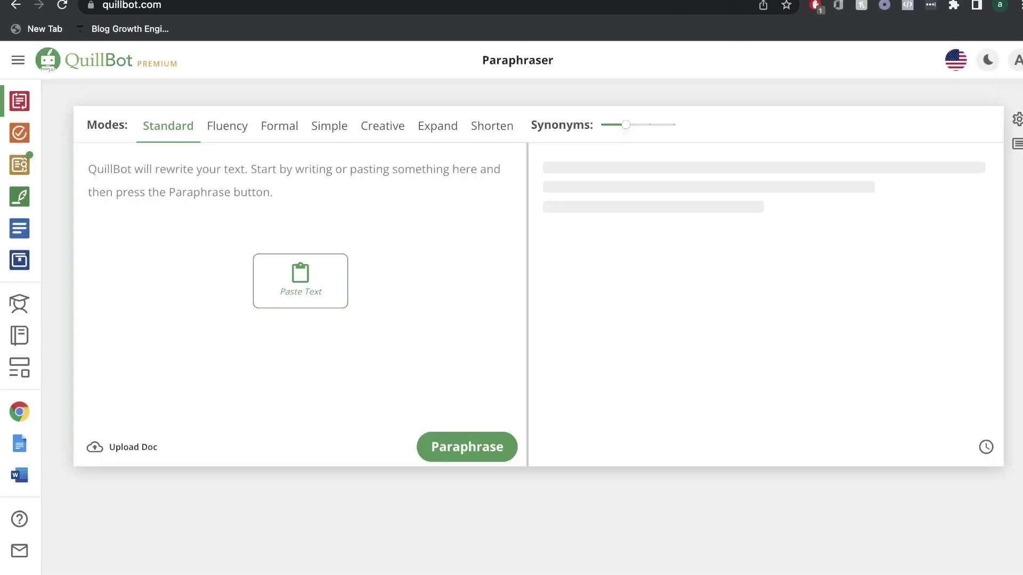
text(Digital Creators Blog is a resource for people who are looking for proven strategies to create a successful online business. It's written by experts that have been in your shoes and built their own businesses from scratch. Our blog contains actionable content on topics such as SEO, social media marketing, email marketing, affiliate marketing and more!)
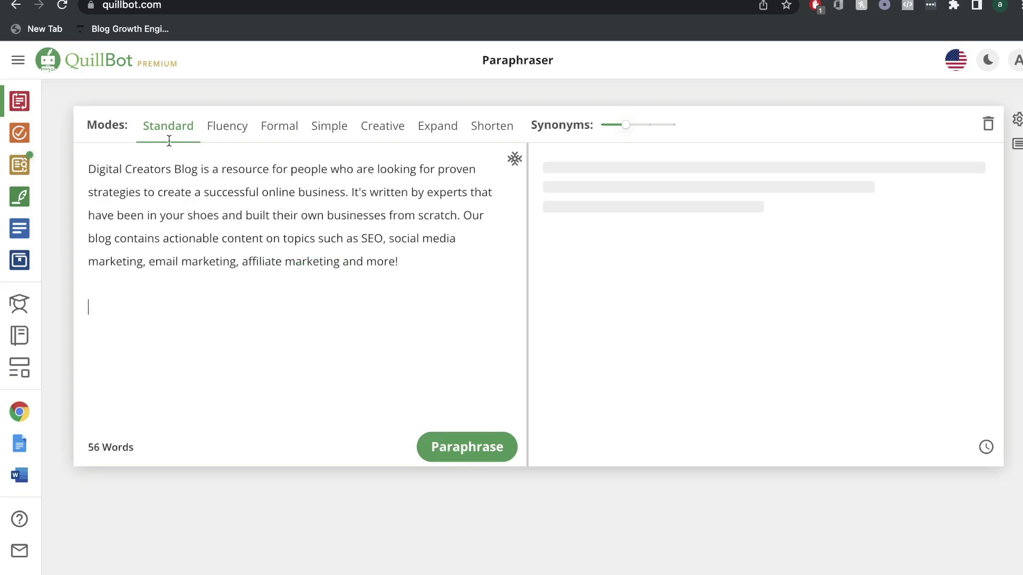
Paraphrase the blog paragraph in Standard mode and step forward and back through the rewritten sentences
click(470, 448)
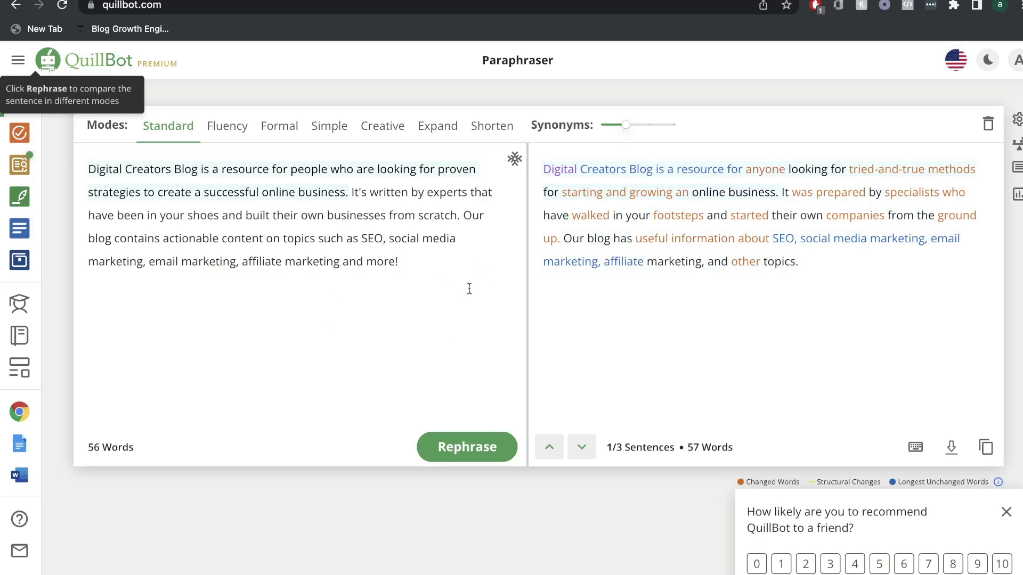
click(582, 448)
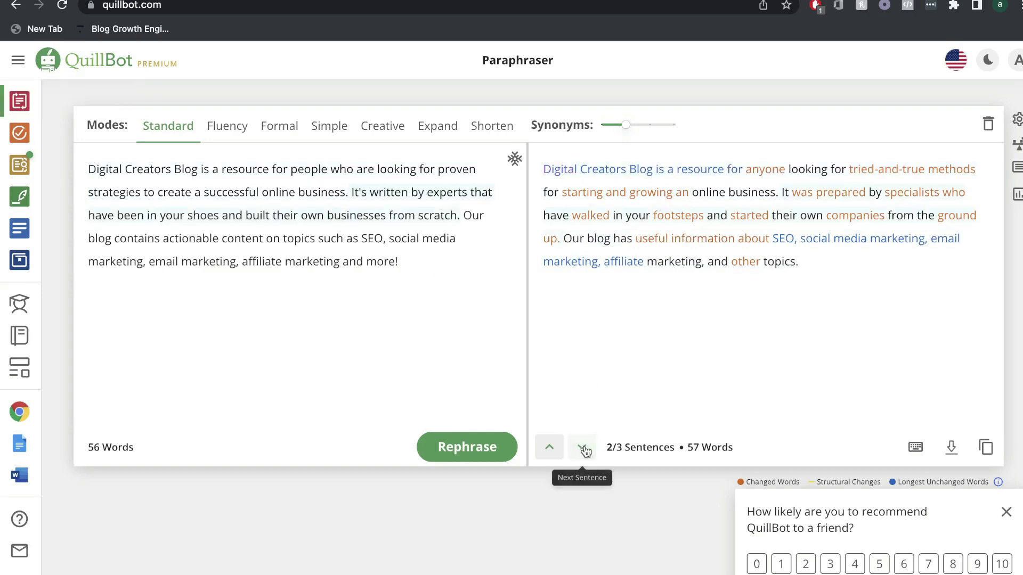
click(549, 448)
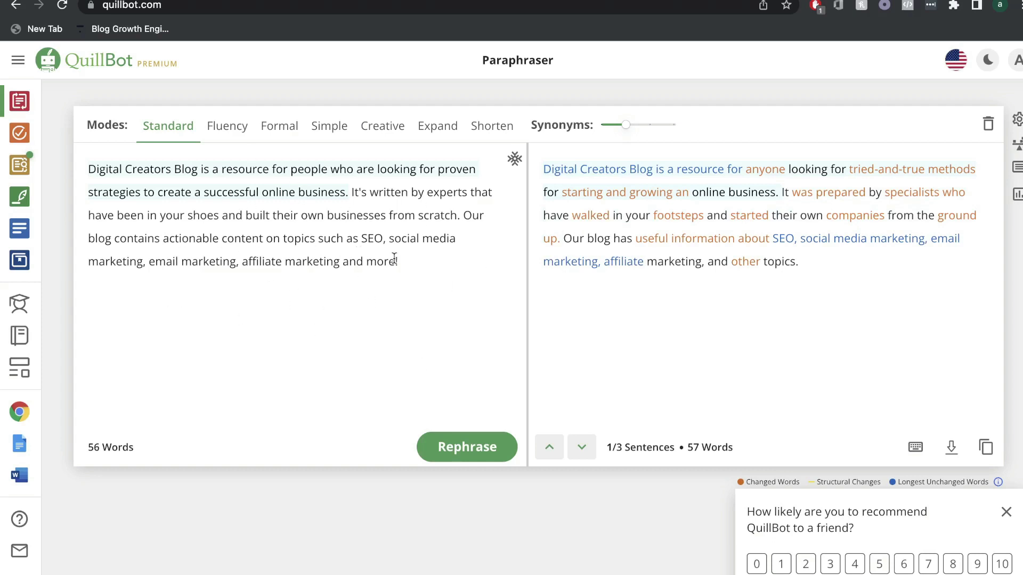
Check synonym suggestions for 'resource', 'affiliate marketing' and 'social media marketing', keeping the originals
click(688, 347)
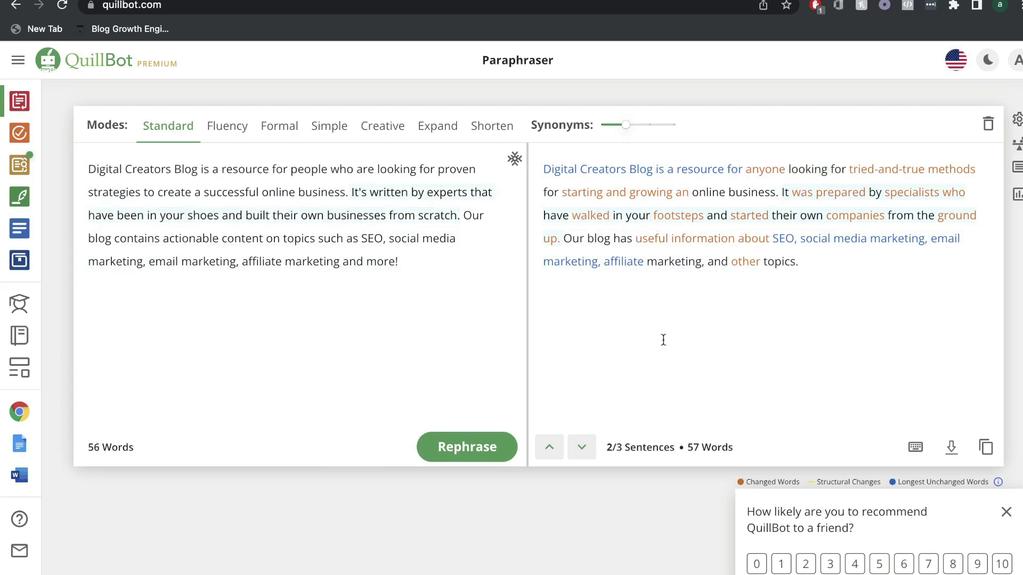
click(664, 339)
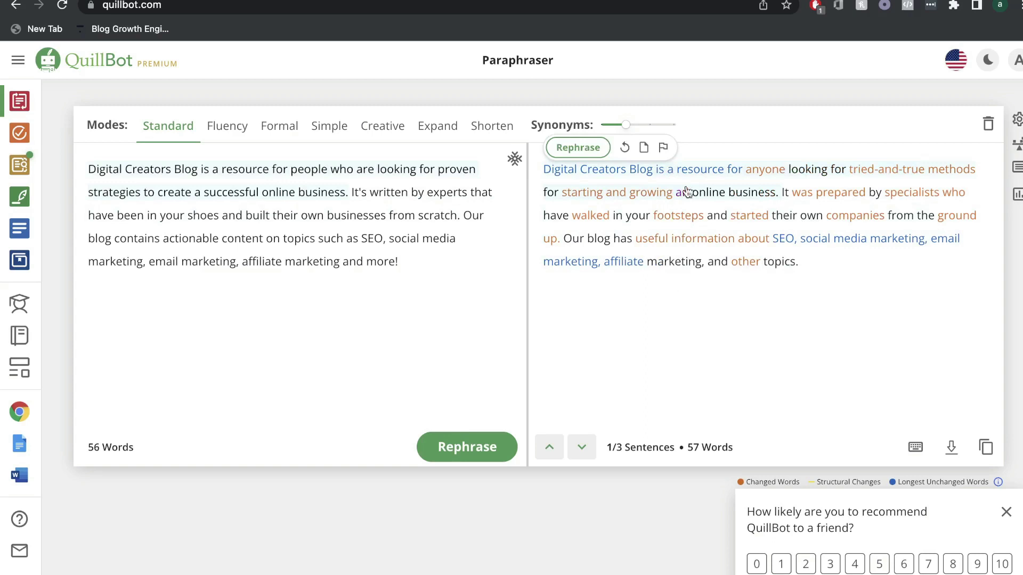
click(678, 170)
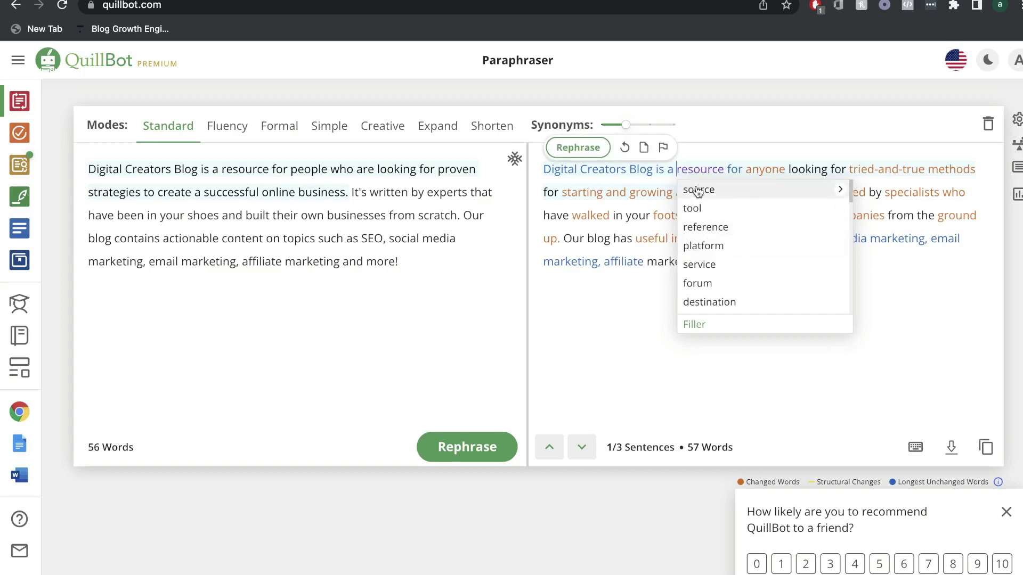
click(811, 266)
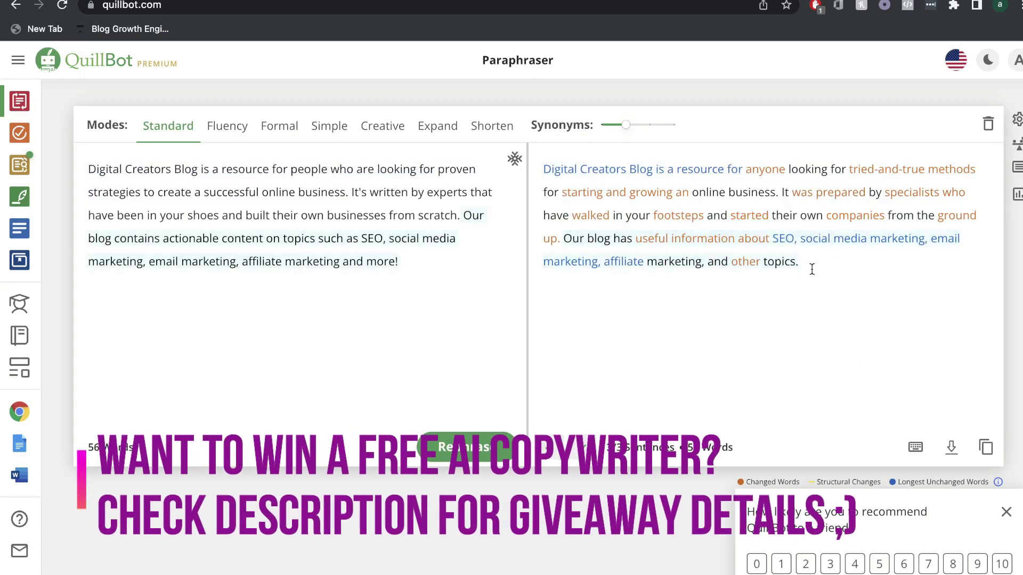
click(695, 264)
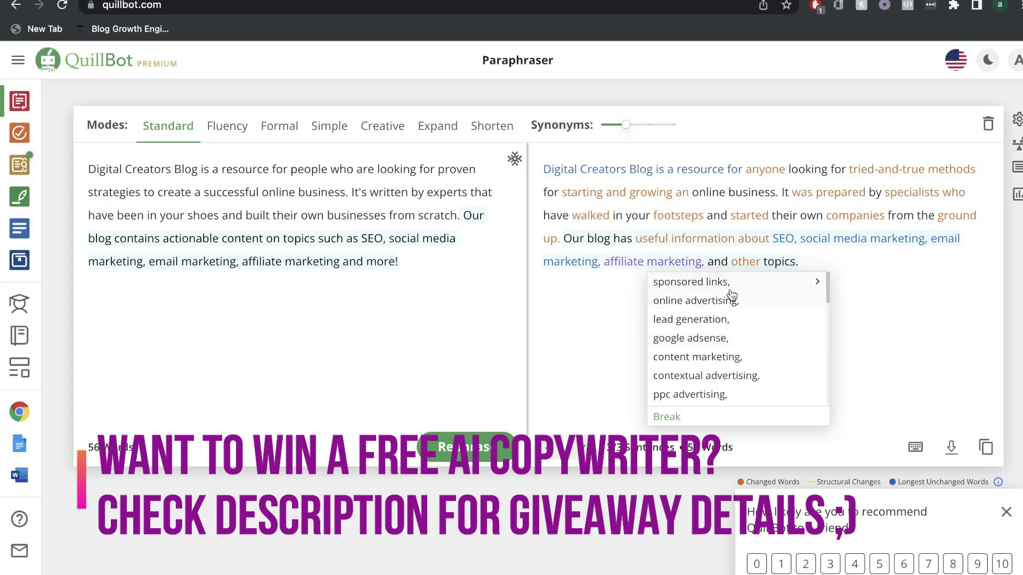
click(849, 240)
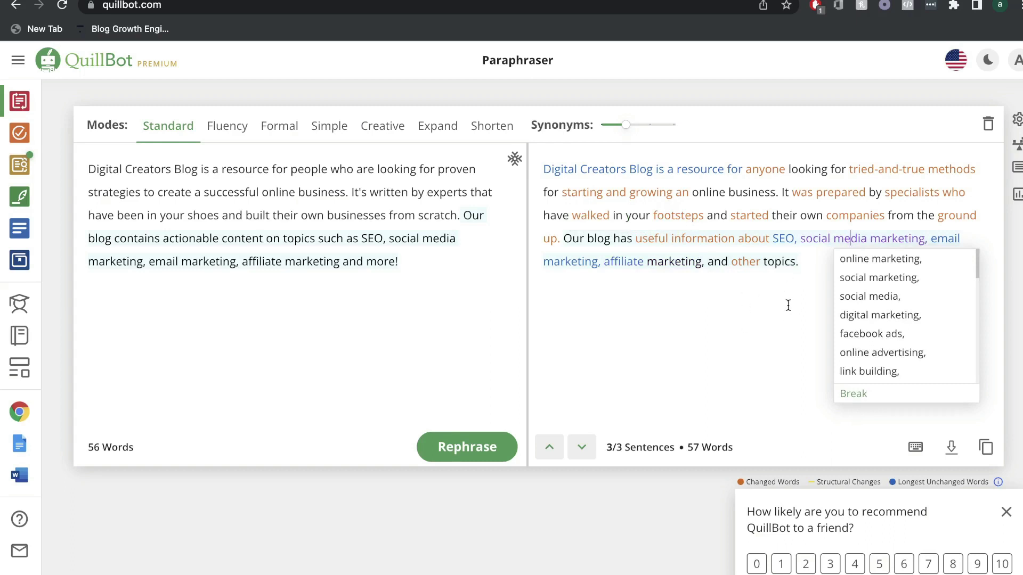
Replace the input text with the pasted three-paragraph mission statement
click(388, 321)
key(ctrl+a)
text(We are committed to equipping creators with latest and actionable strategies to help create the online business of their dreams. Whether it be creating and selling online courses, digital or physical products. We share the best practices for beginners and experienced online business owners. Our mission is simple. We want to empower business owners to improve their digital marketing and grow their business.)
Paraphrase the mission text in Creative mode, then rephrase it in Standard mode
drag(388, 320, 32, 134)
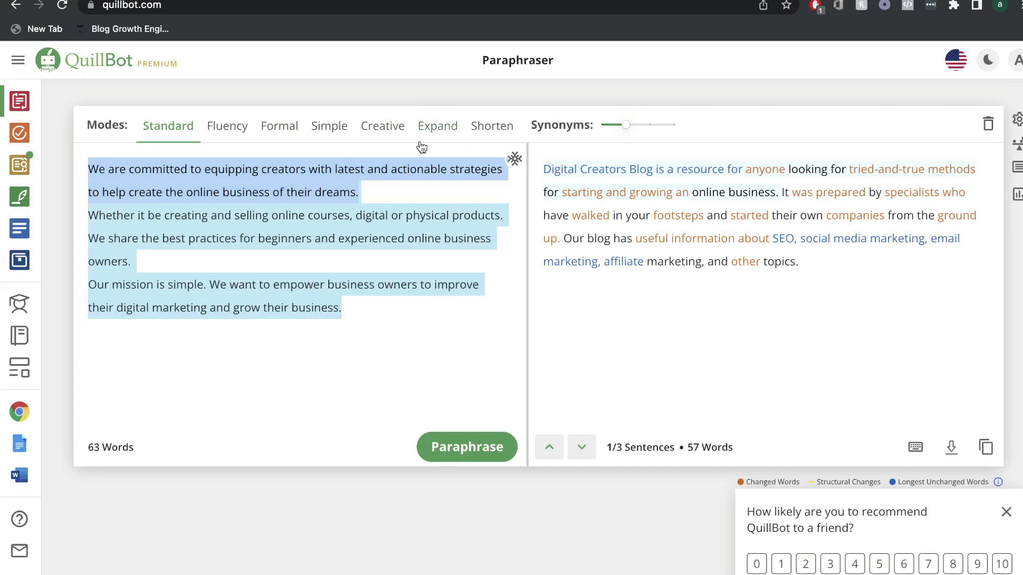
click(363, 135)
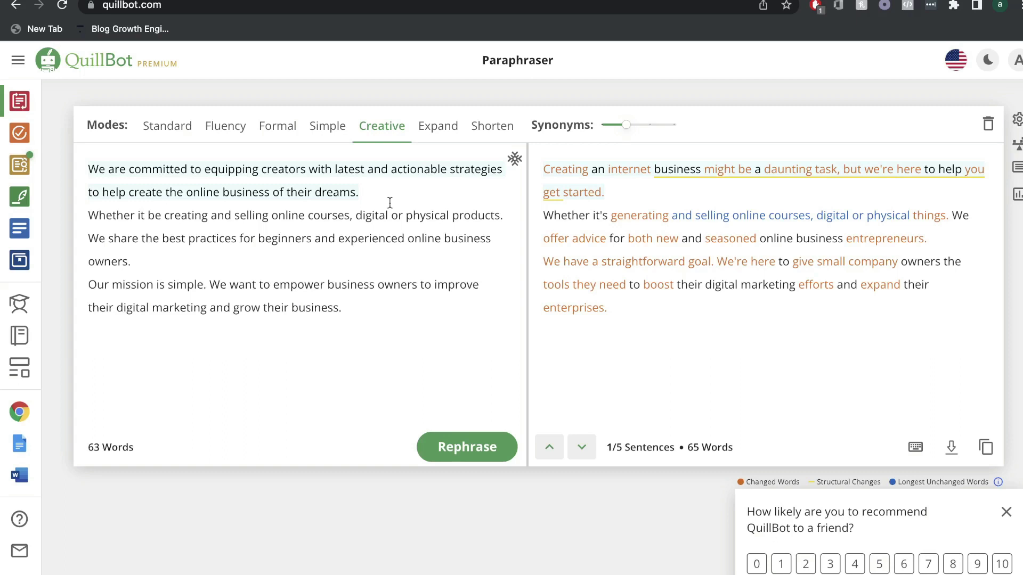
click(361, 183)
click(622, 191)
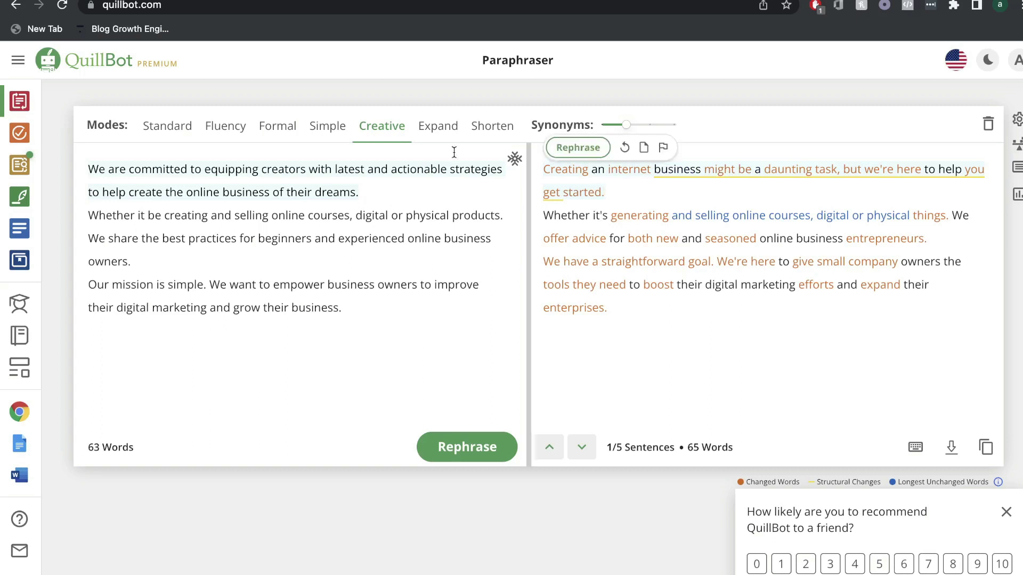
triple_click(223, 178)
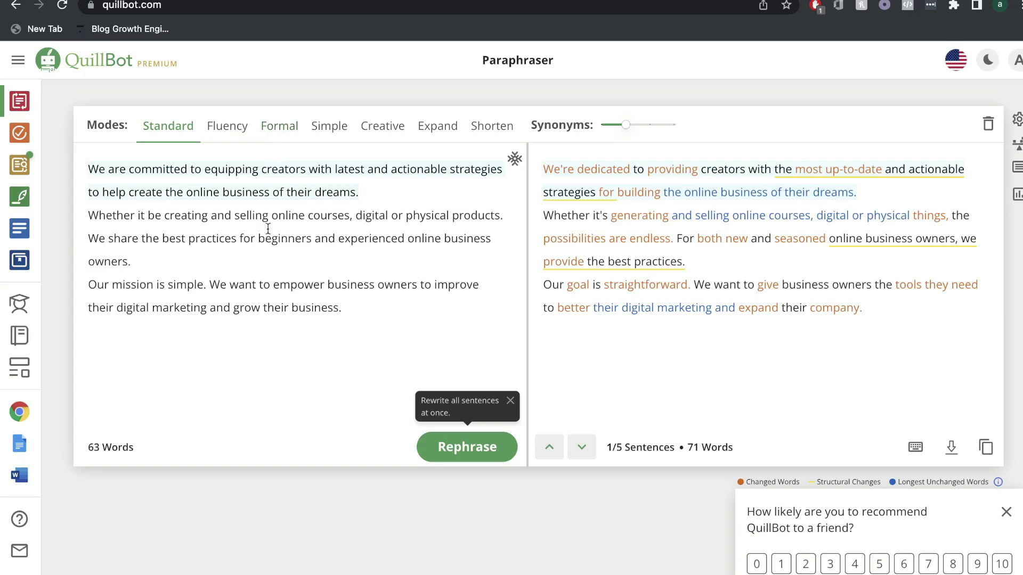
Open Co-Writer on the Features (Demo) document and place the caret below the Intro paragraph
click(60, 200)
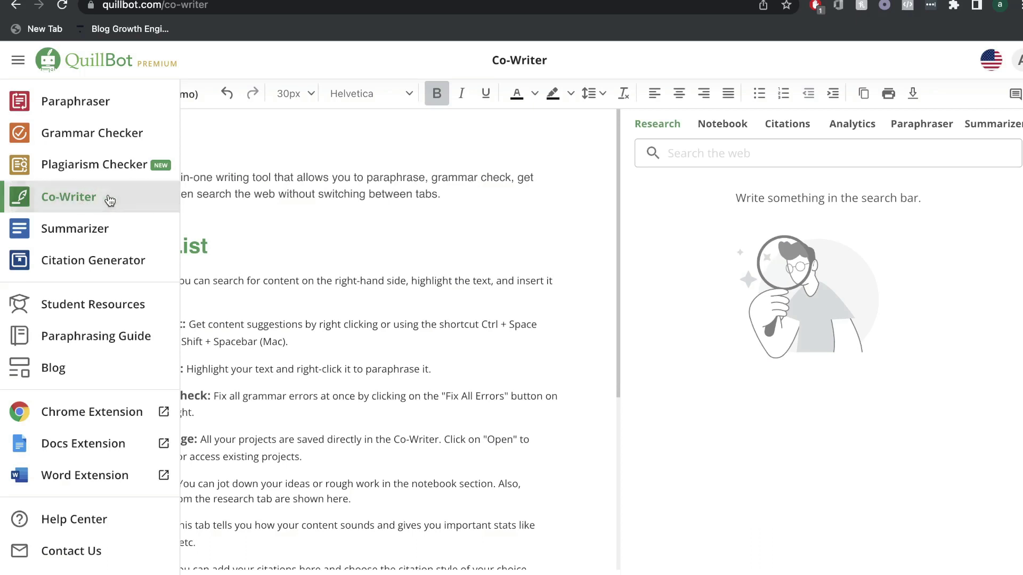
drag(87, 176, 451, 211)
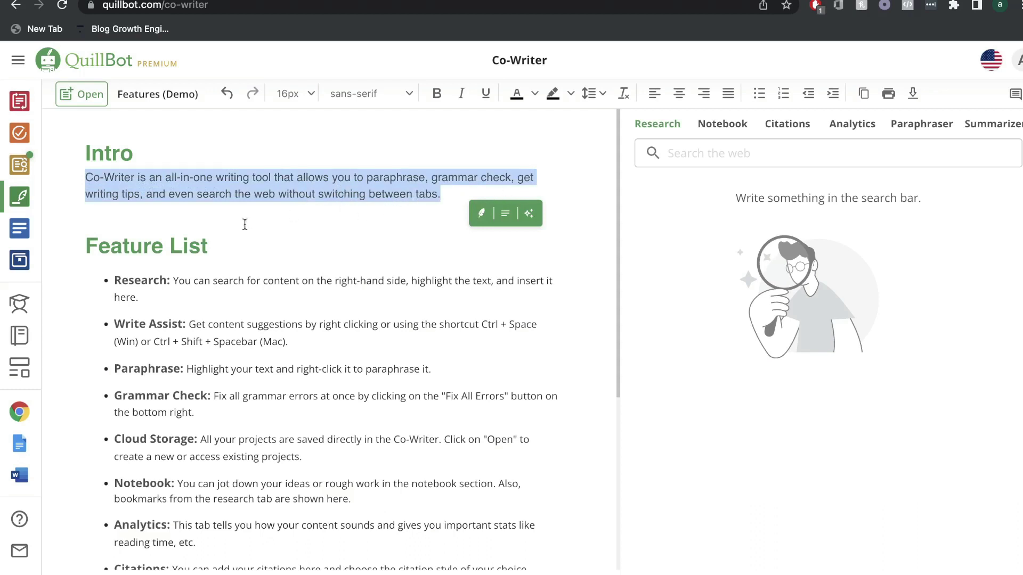
click(276, 225)
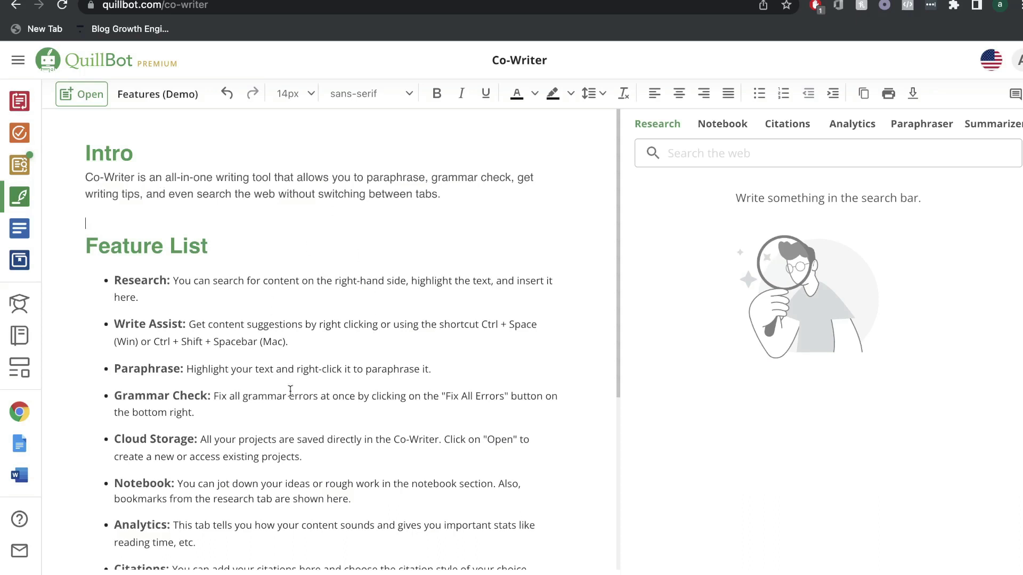
Search the web for 'who founded bitcoin' and browse the Wikipedia, nypost.com and investopedia.com results
click(686, 155)
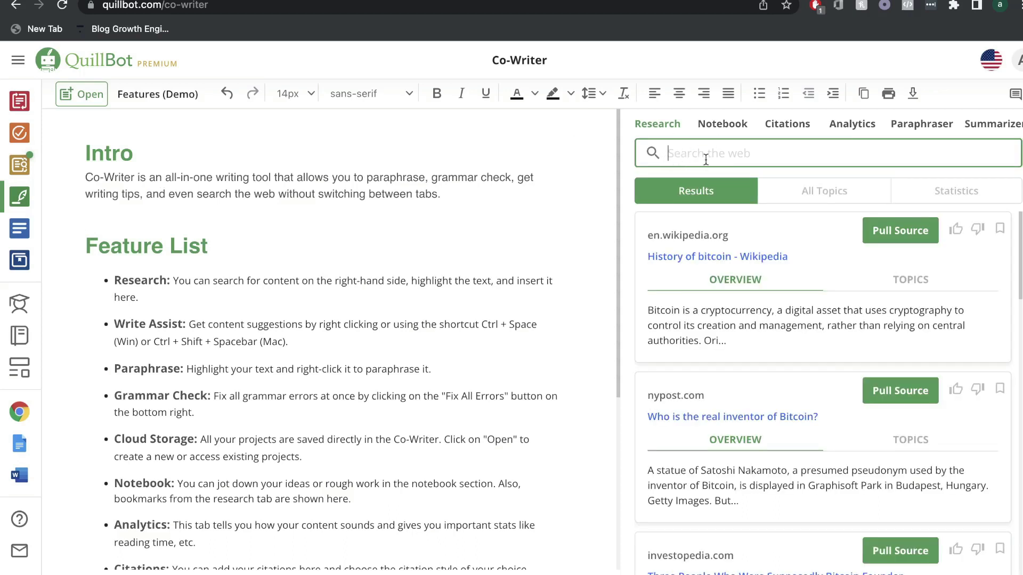
text(who founded bitcoin)
key(Return)
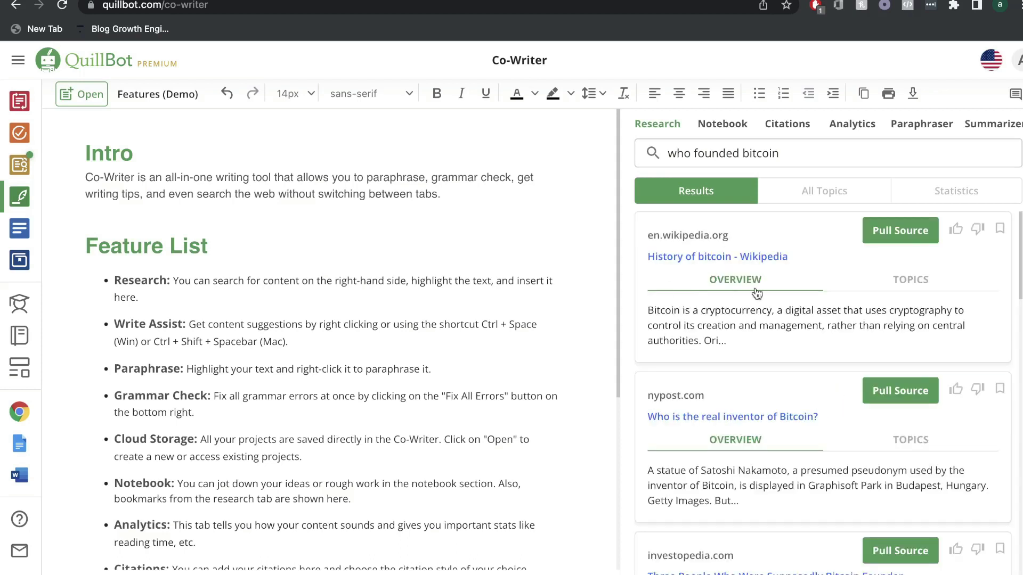
scroll(820, 294, down, 1)
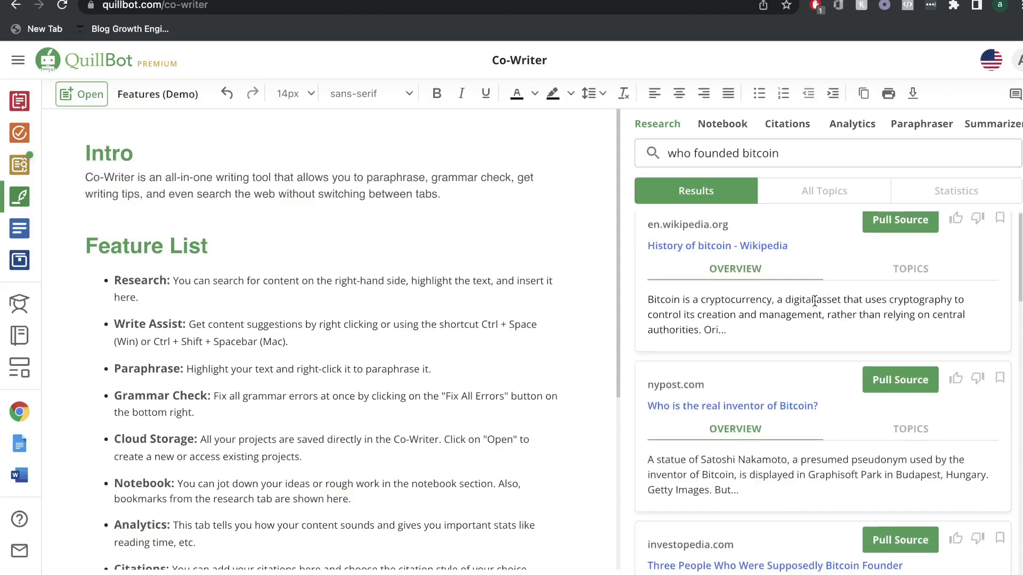
scroll(815, 296, down, 1)
scroll(804, 284, up, 1)
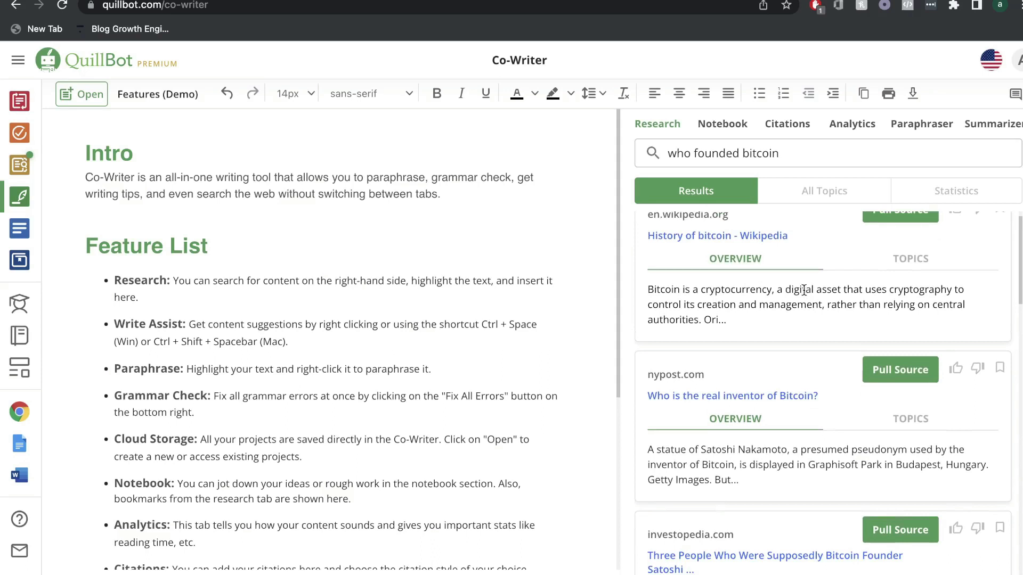
scroll(804, 290, down, 1)
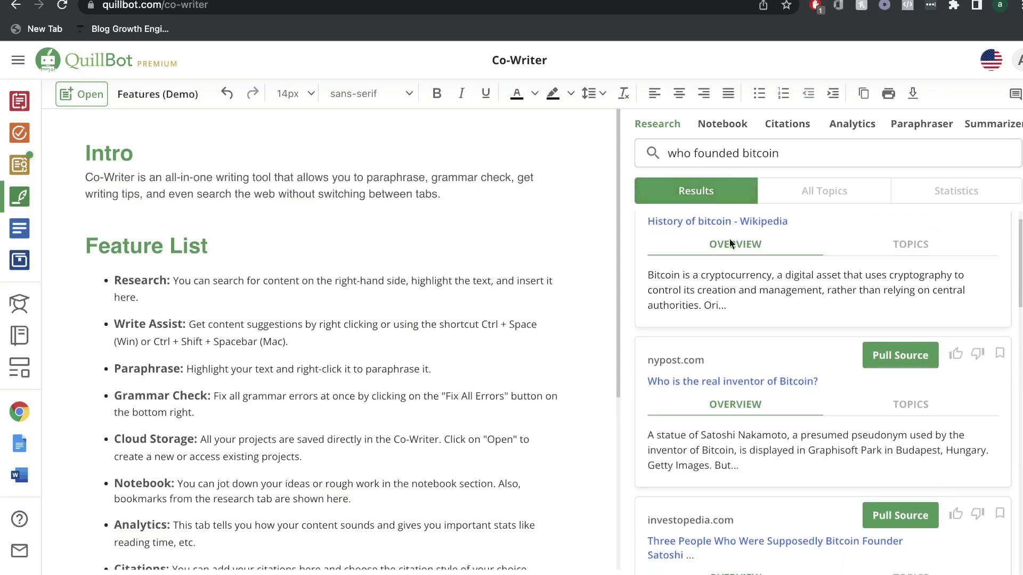
scroll(846, 293, up, 1)
Pull the nypost.com article as a source and read the full Wikipedia 'History of bitcoin' article
mouse_move(880, 339)
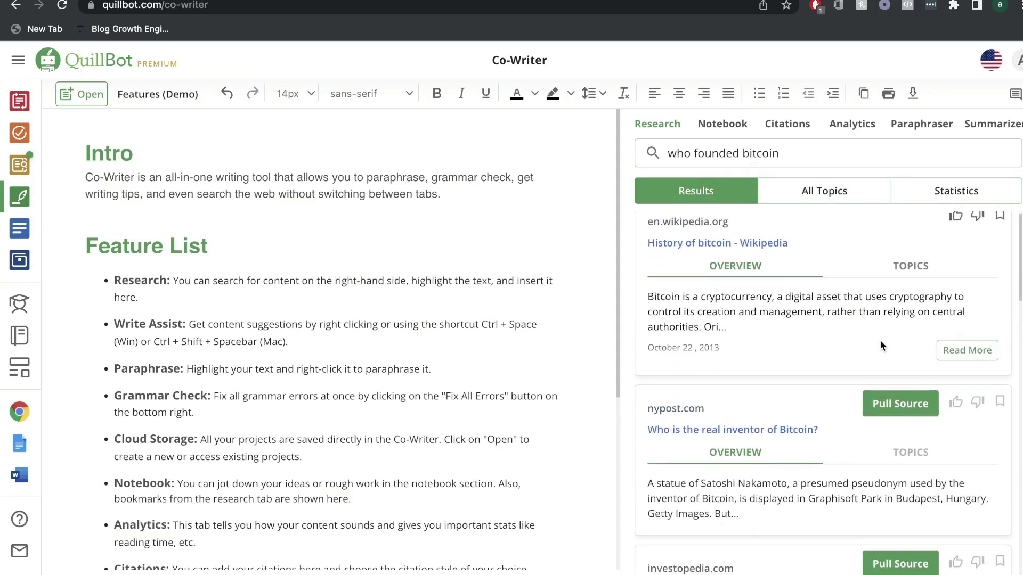
click(881, 398)
click(946, 352)
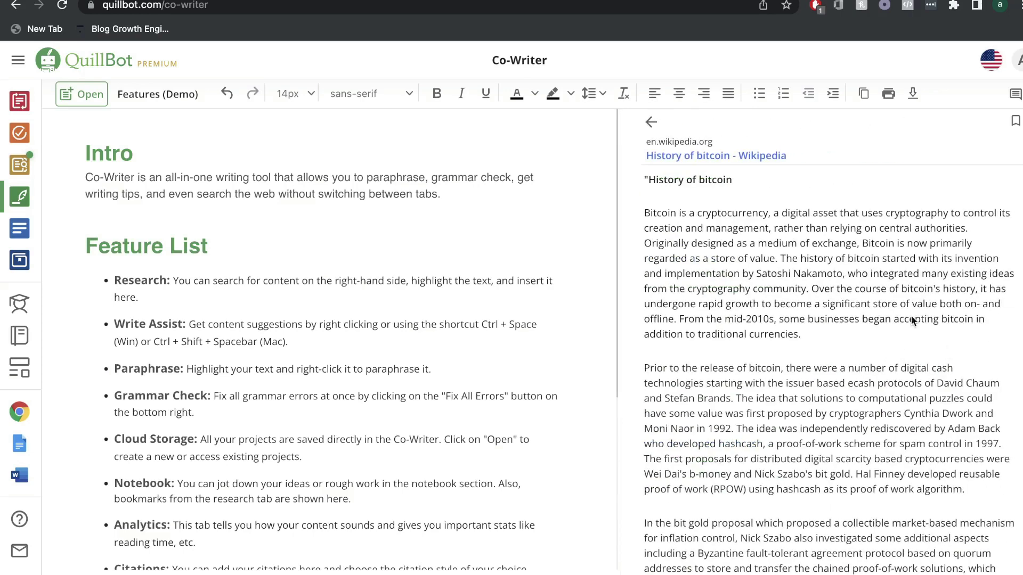
scroll(822, 276, down, 1)
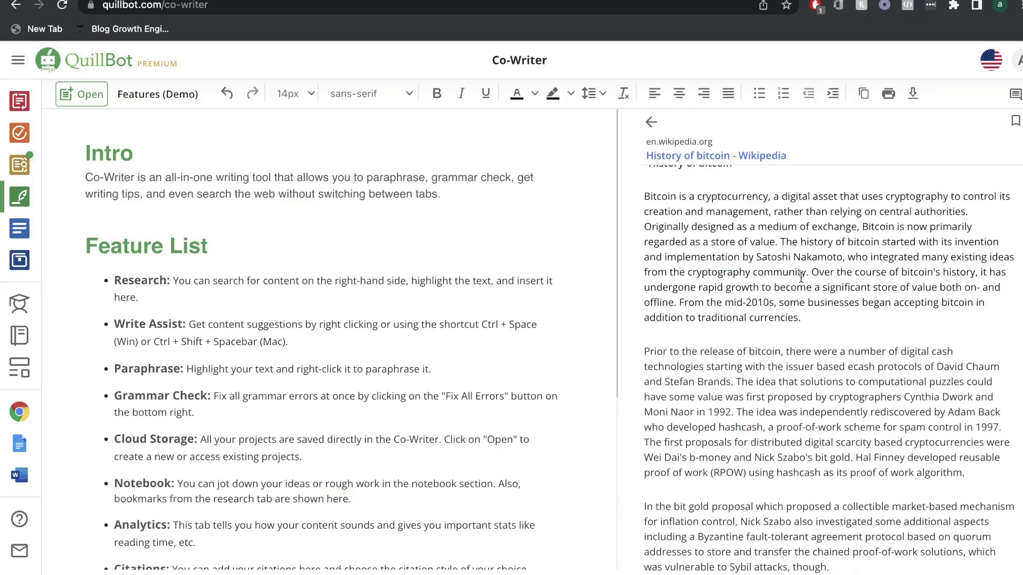
scroll(801, 276, down, 10)
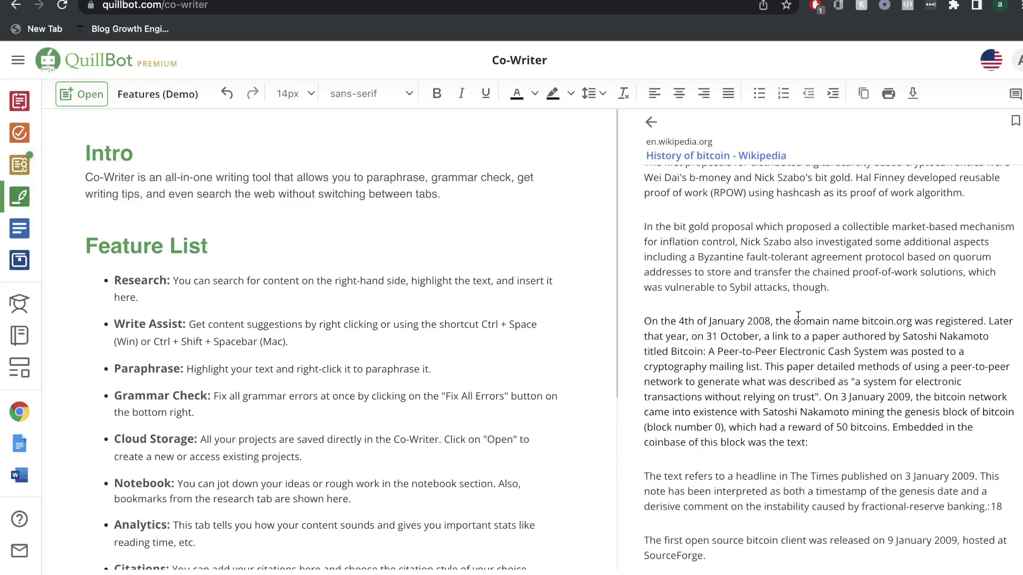
scroll(798, 317, down, 1)
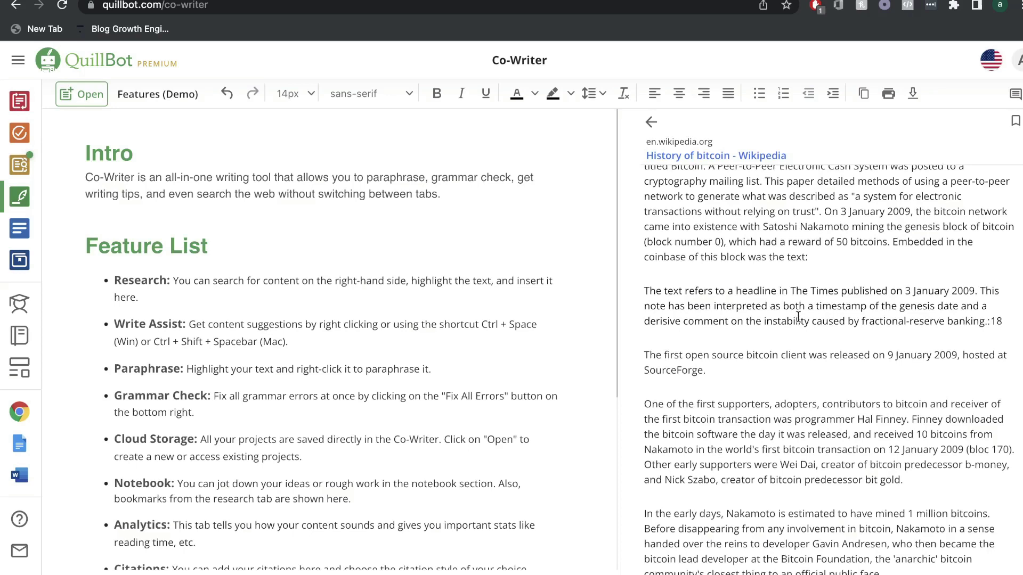
scroll(799, 317, up, 10)
Copy the article's opening Bitcoin paragraph onto a new line below the Intro
triple_click(858, 258)
key(ctrl+c)
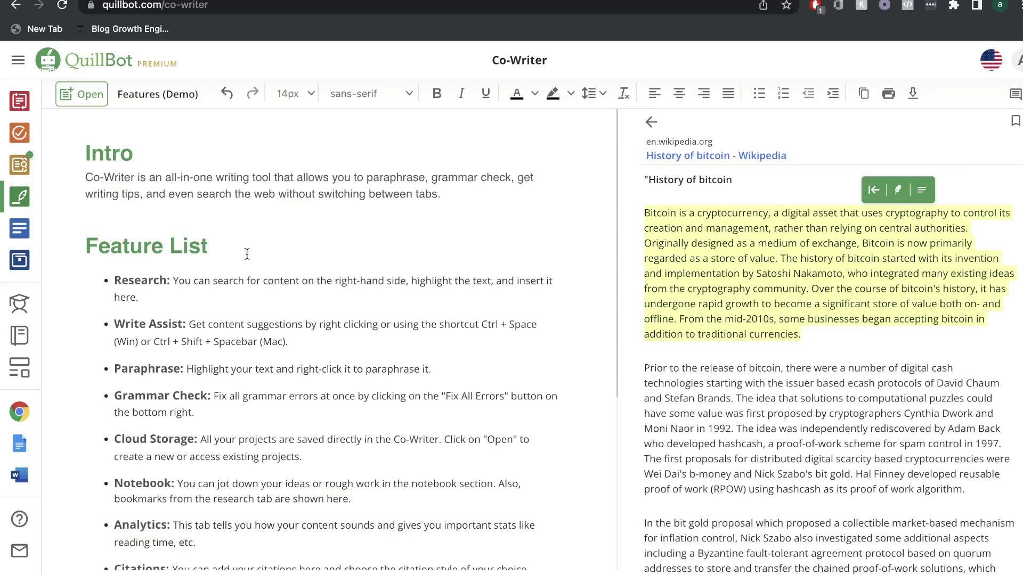
scroll(271, 257, down, 5)
scroll(315, 319, up, 5)
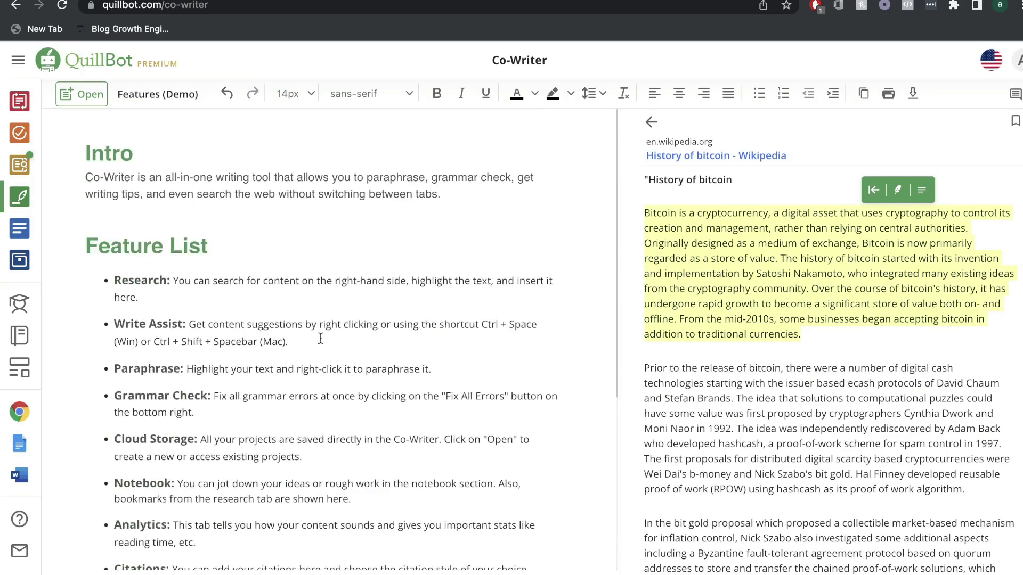
click(469, 197)
key(Return)
key(Return)
key(ctrl+v)
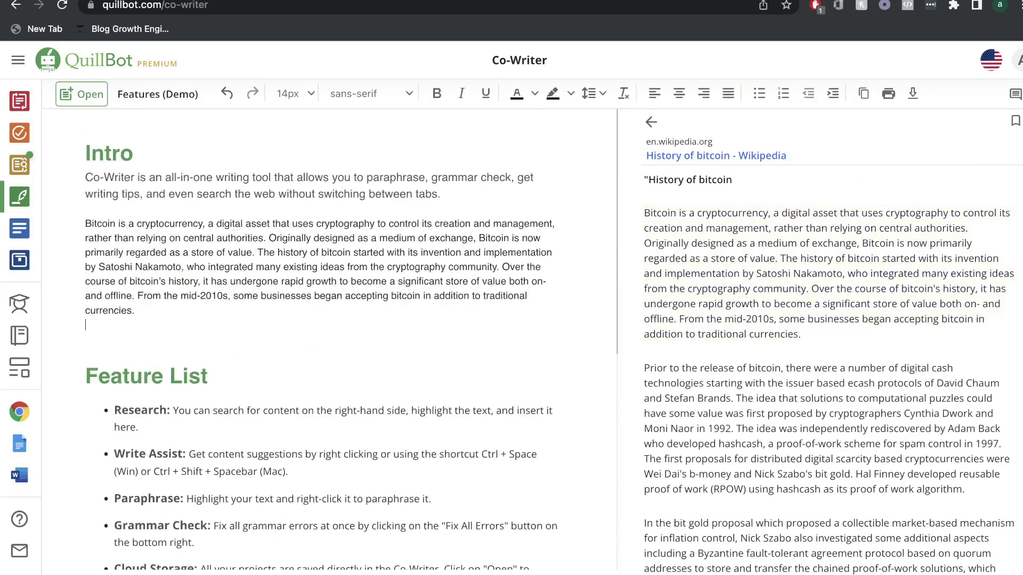
Select the inserted Bitcoin paragraph and paraphrase it
triple_click(360, 255)
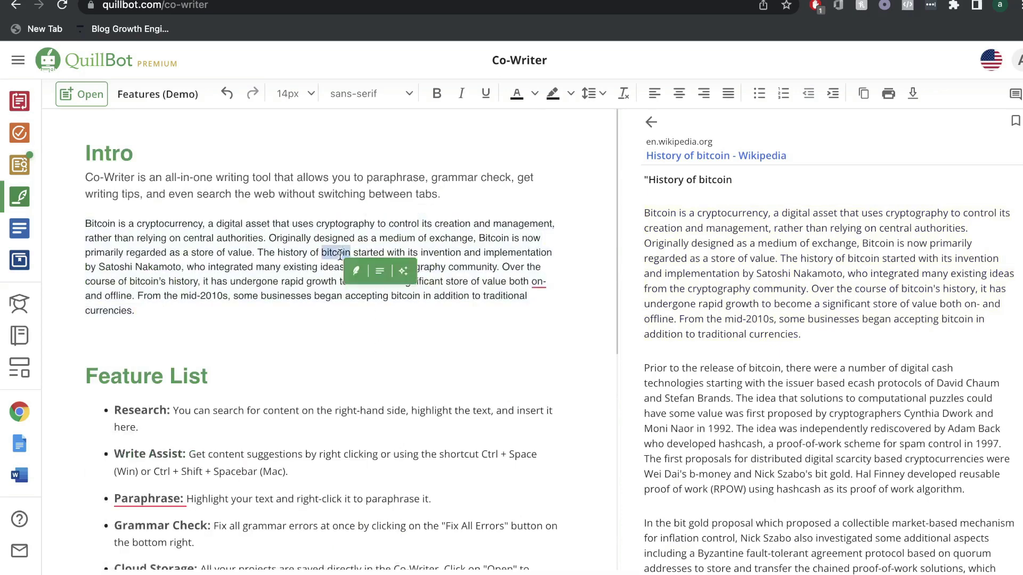
triple_click(340, 255)
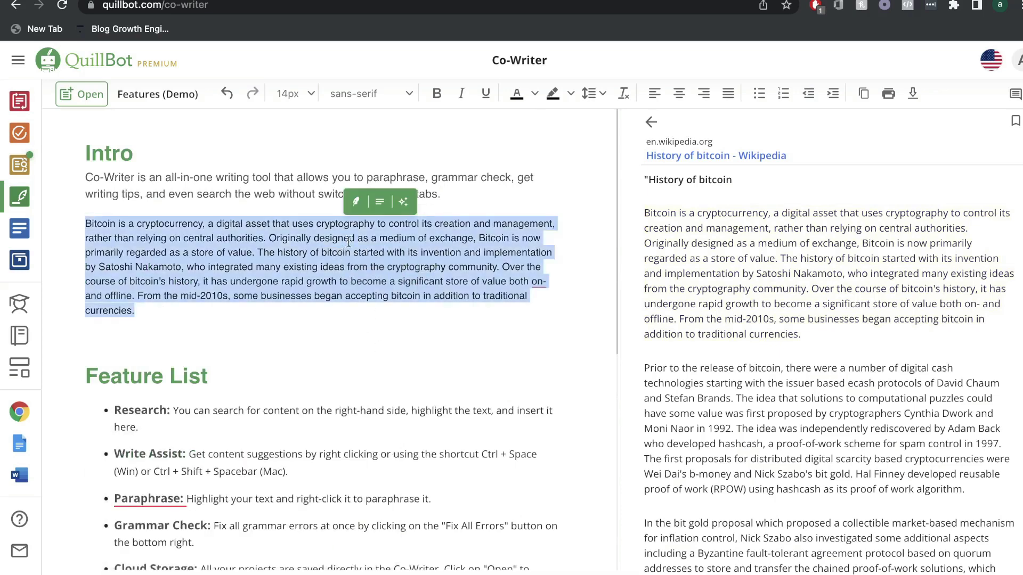
click(364, 203)
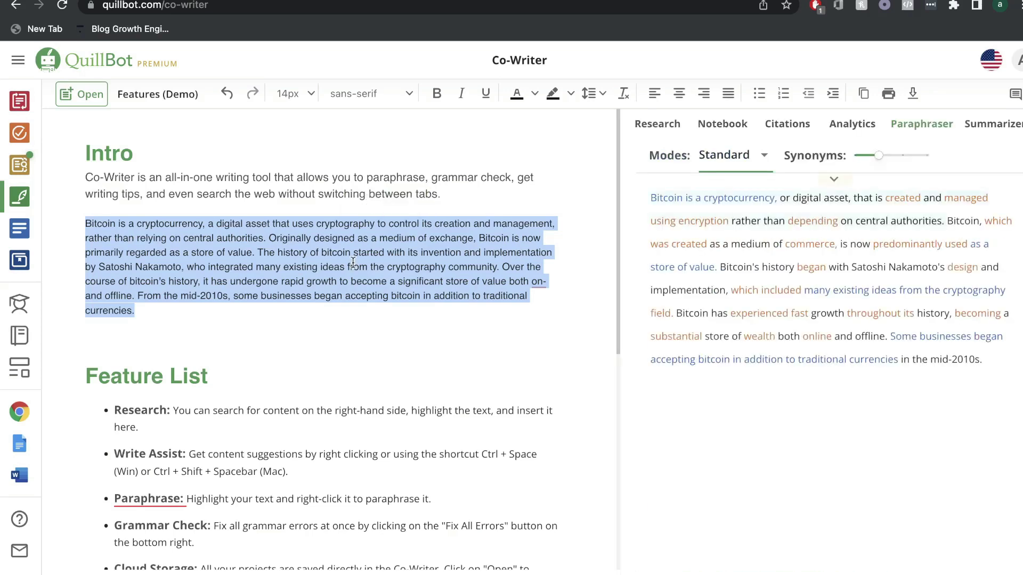
On the bitcoin results, show all Investopedia highlights and expand 'Who is Satoshi Nakamoto?'
click(658, 123)
scroll(803, 407, down, 5)
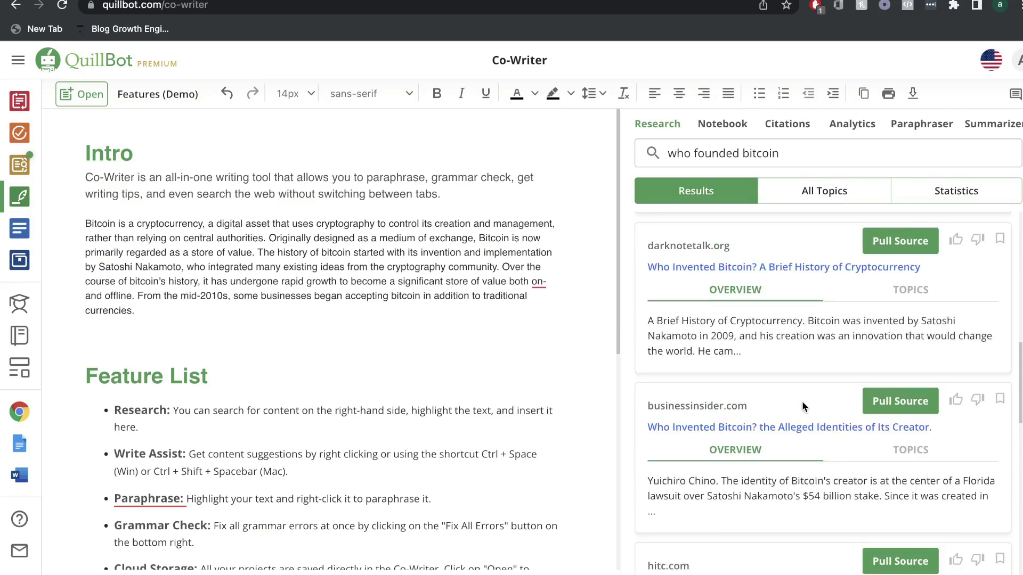
scroll(803, 406, down, 3)
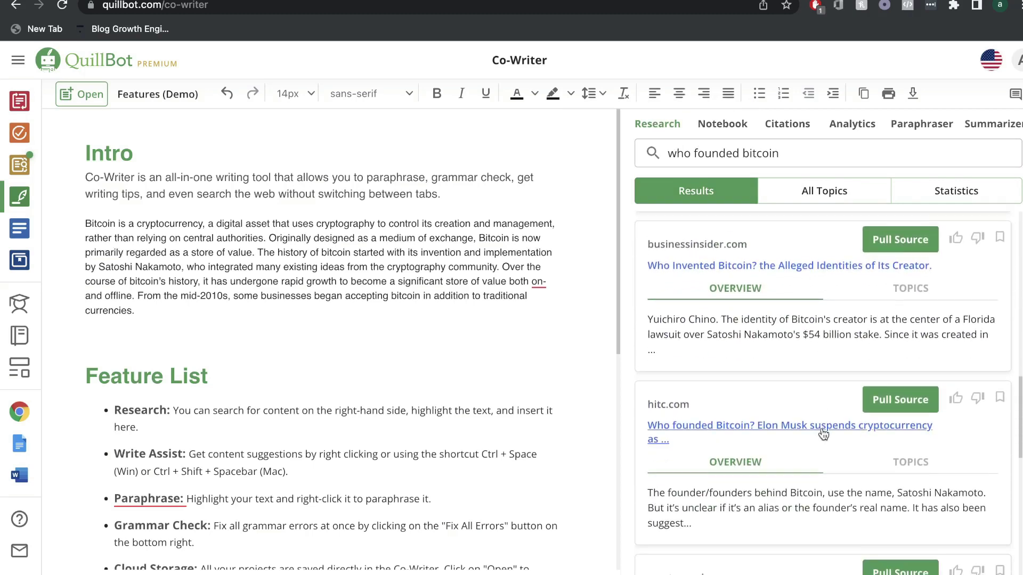
scroll(837, 379, down, 8)
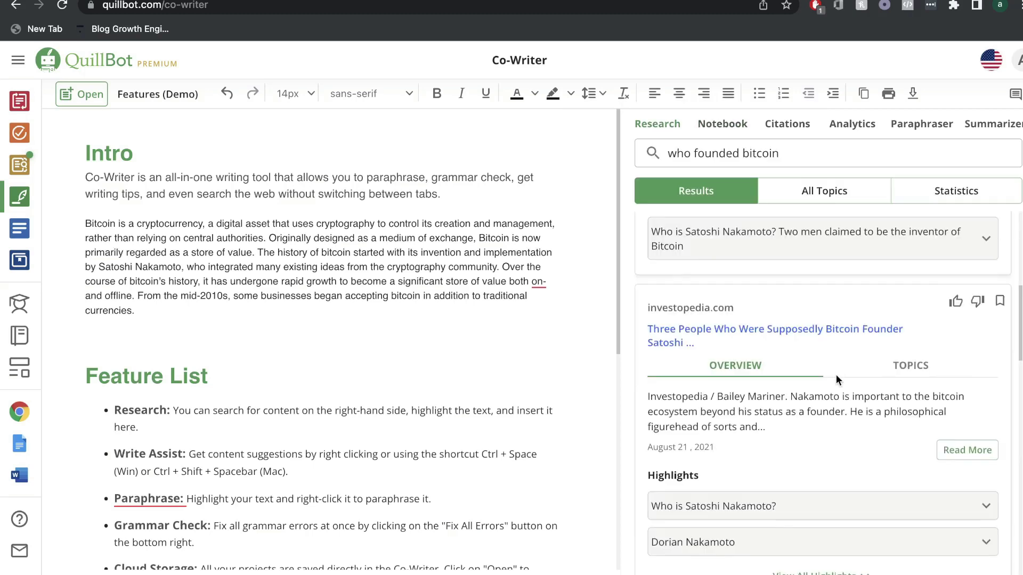
scroll(836, 379, down, 1)
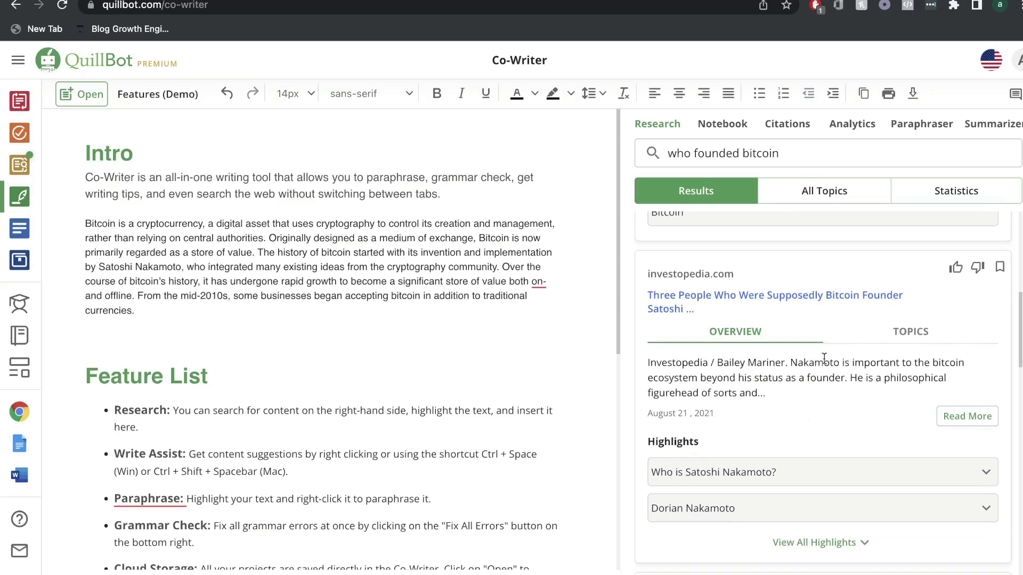
scroll(832, 398, down, 1)
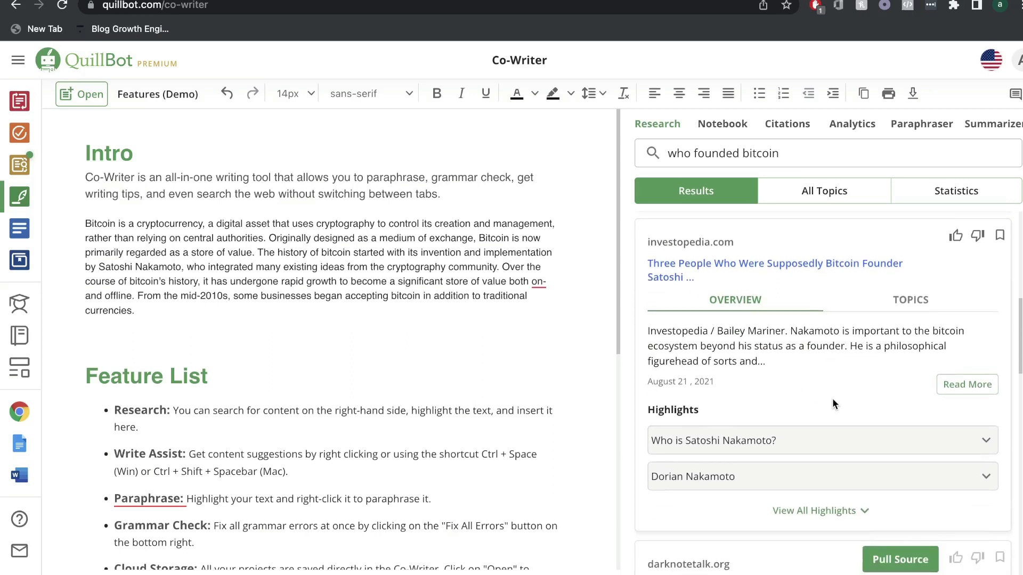
scroll(833, 398, down, 1)
click(815, 484)
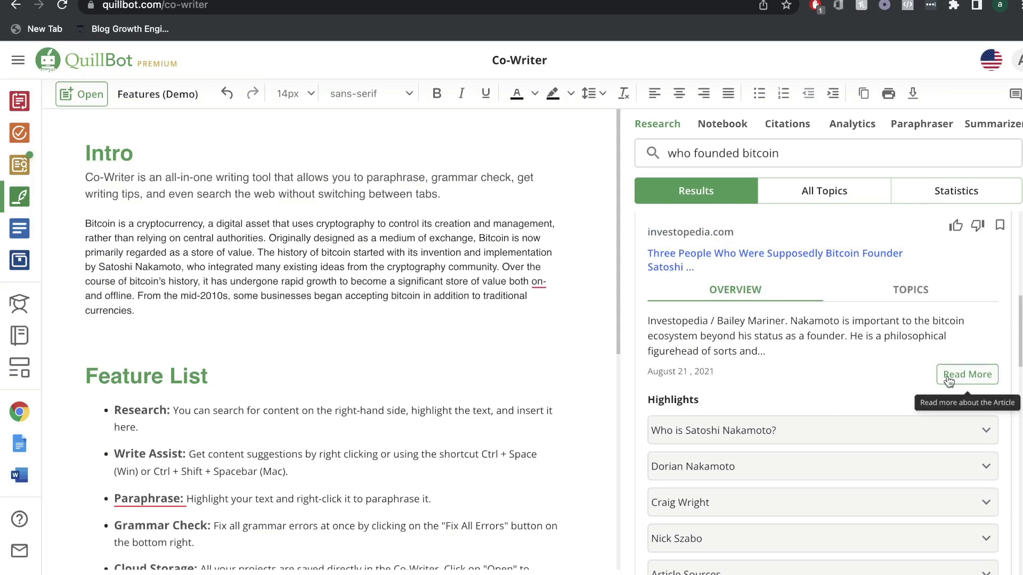
scroll(841, 327, down, 2)
scroll(838, 322, down, 2)
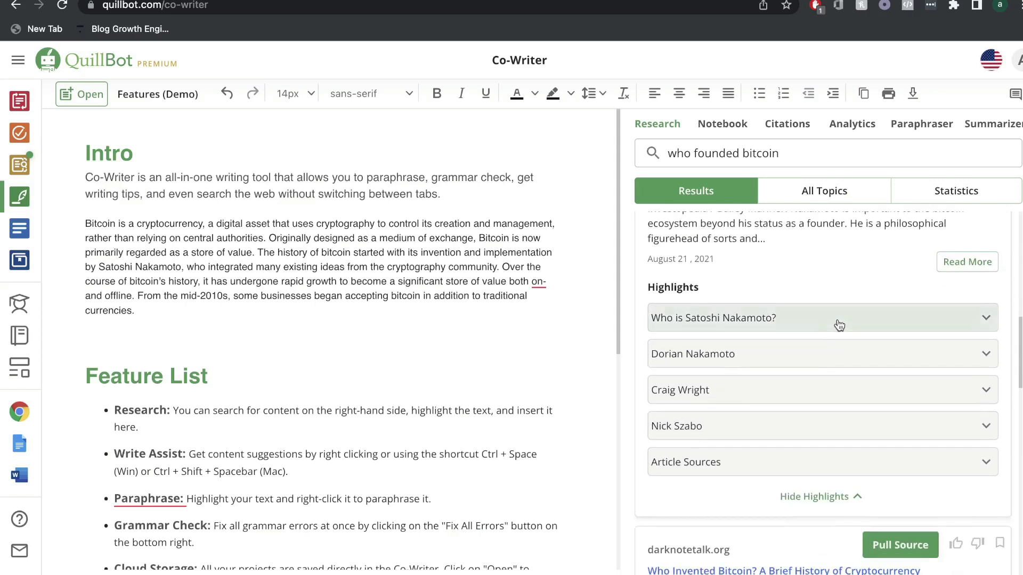
click(766, 294)
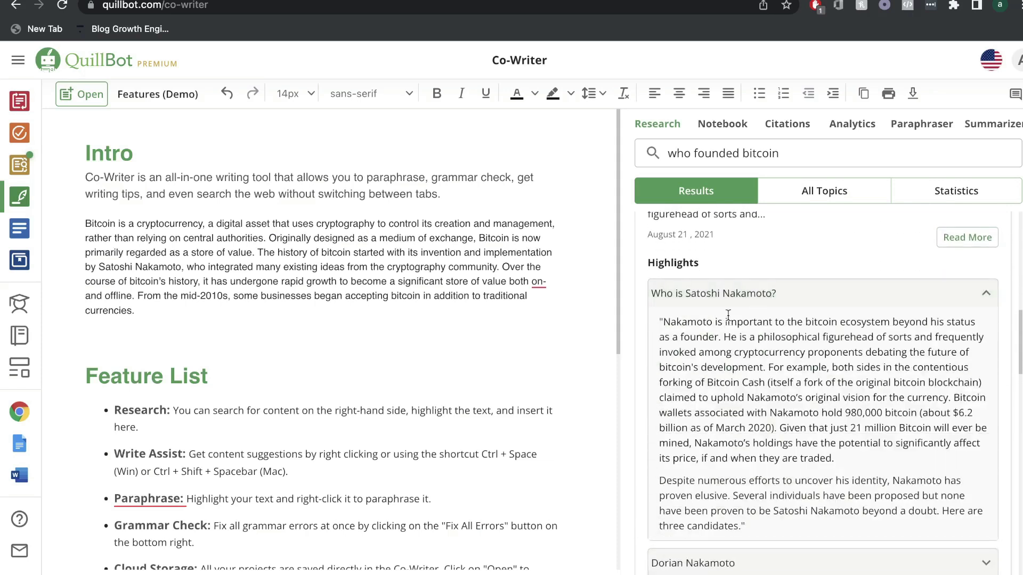
scroll(752, 331, down, 1)
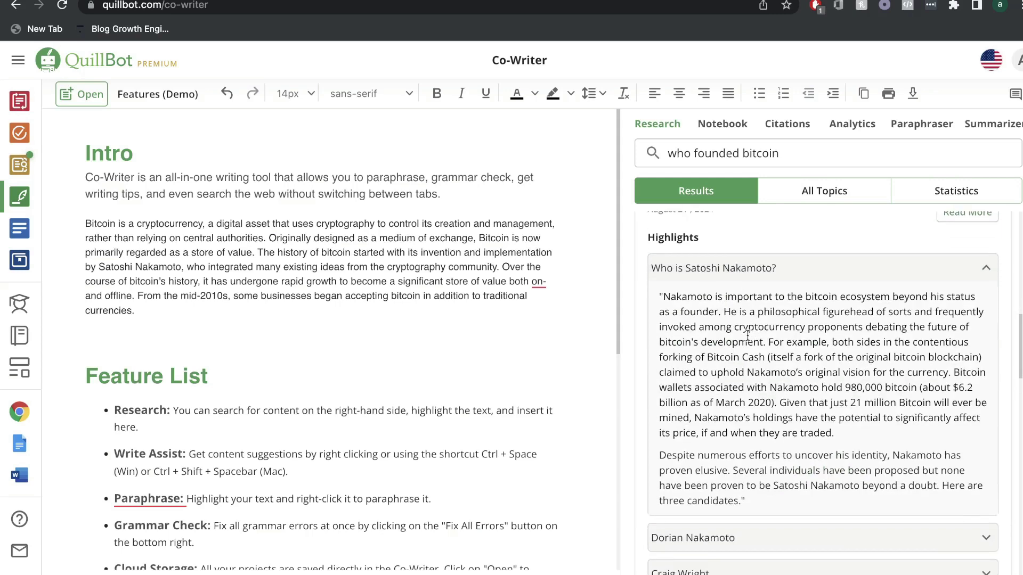
Replace the Nakamoto quote with its two-sentence summary about 980,000 bitcoin, then start a new citation
click(748, 336)
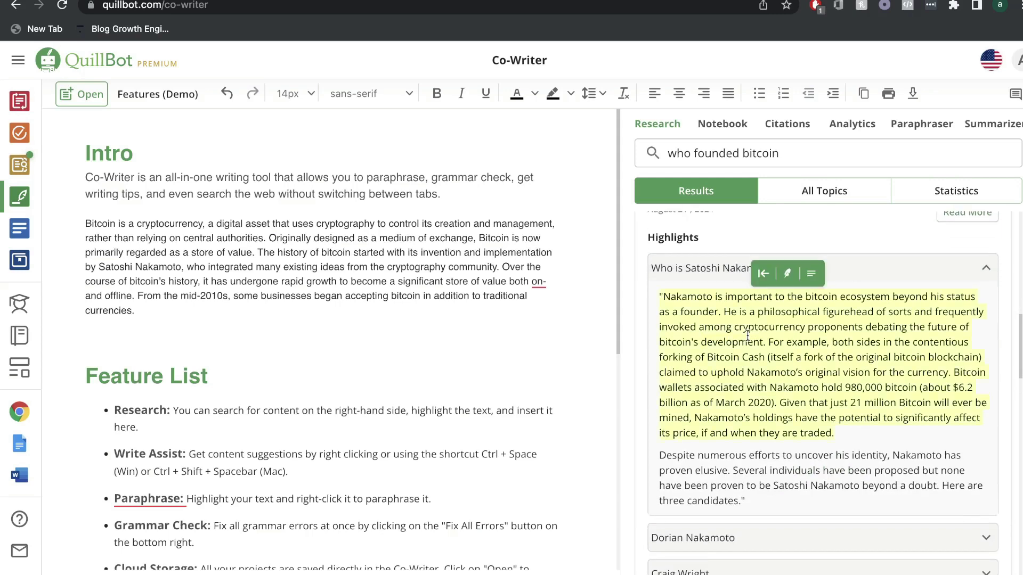
click(923, 128)
click(976, 126)
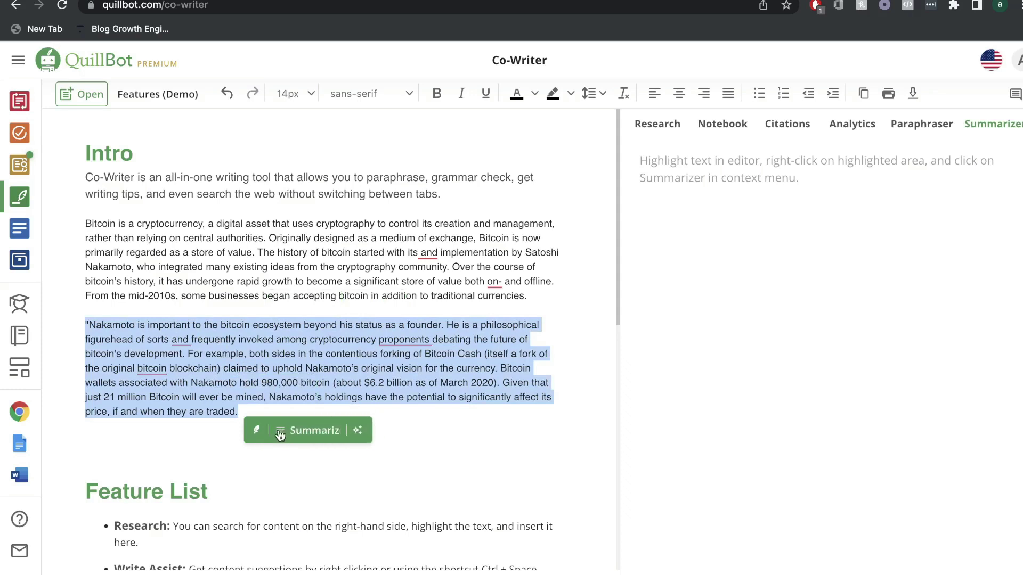
click(280, 435)
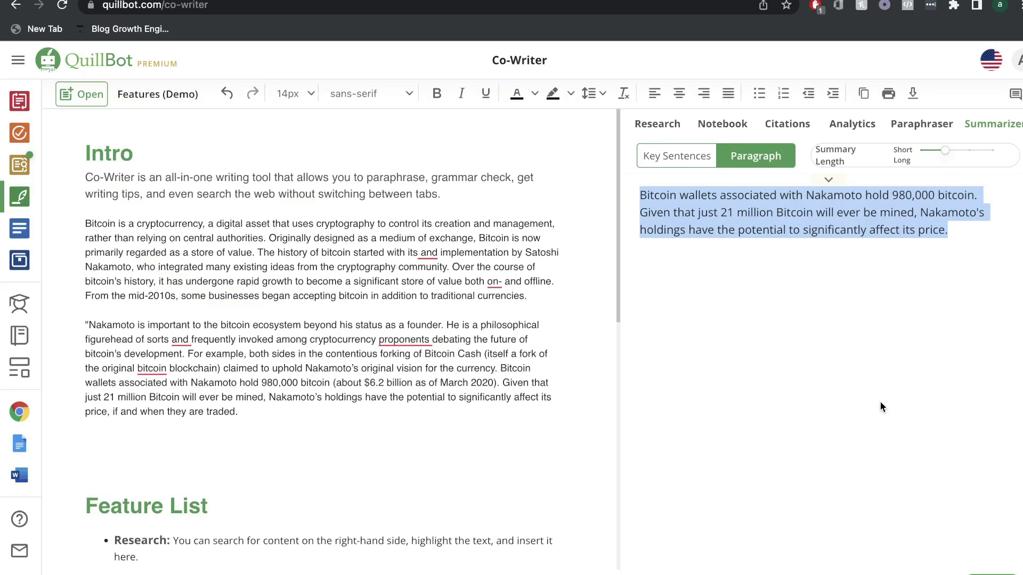
click(992, 574)
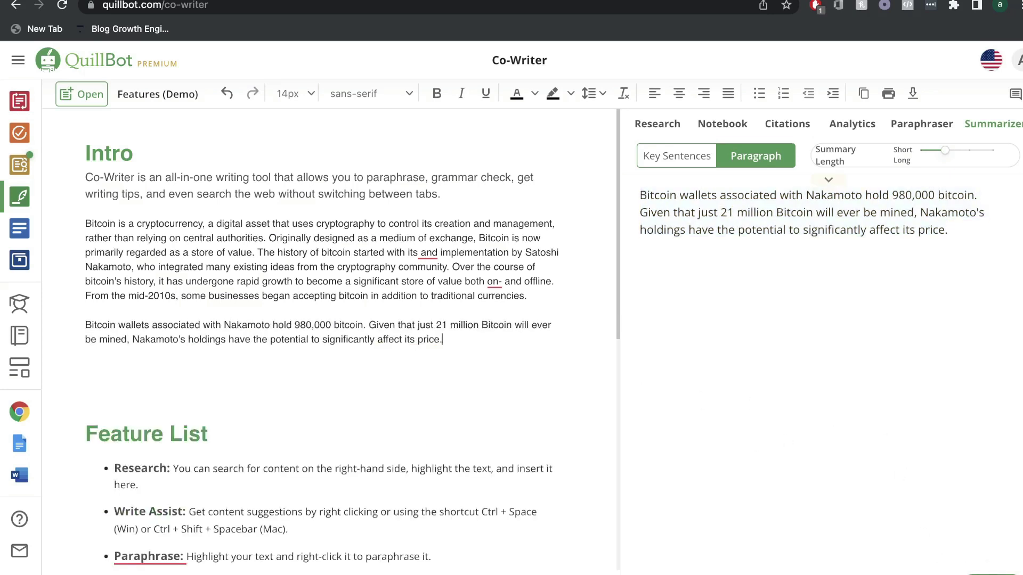
click(657, 124)
click(788, 124)
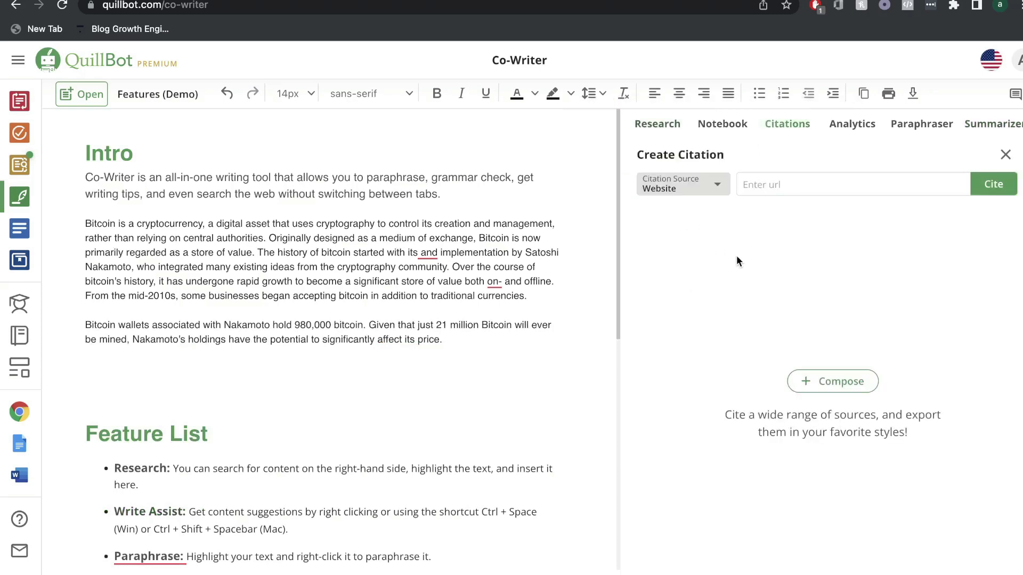
Generate an MLA citation from the New York Post 'Who Is the Real Inventor of Bitcoin?' URL and insert it as Works Cited
click(657, 123)
scroll(687, 331, up, 1)
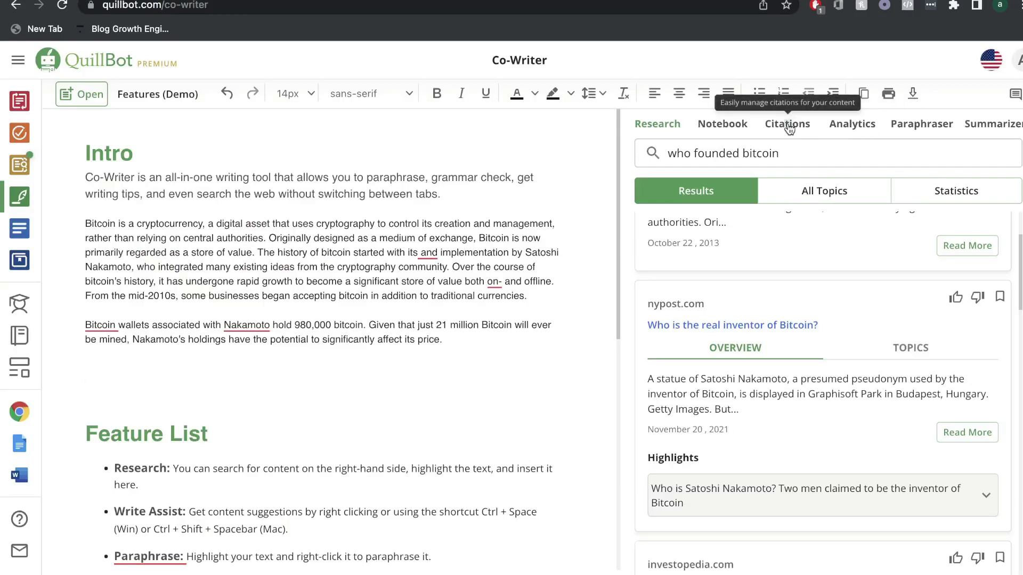
click(788, 126)
click(770, 184)
key(super+v)
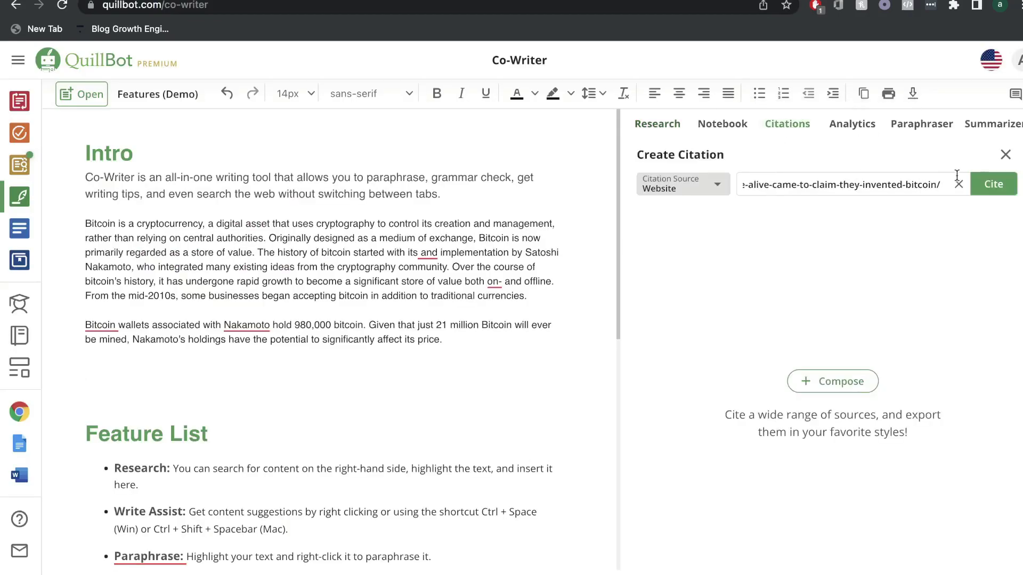
click(988, 181)
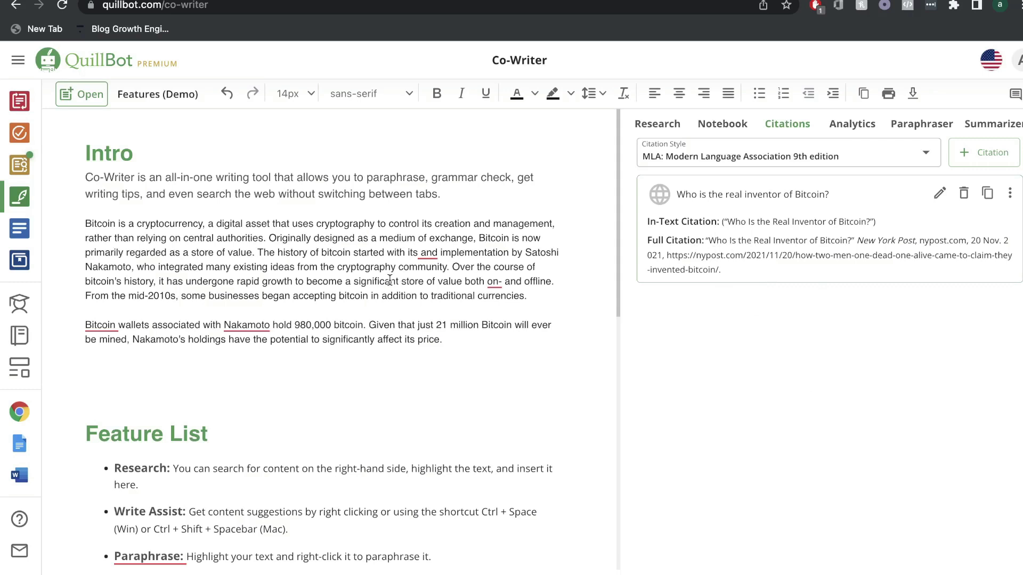
click(905, 156)
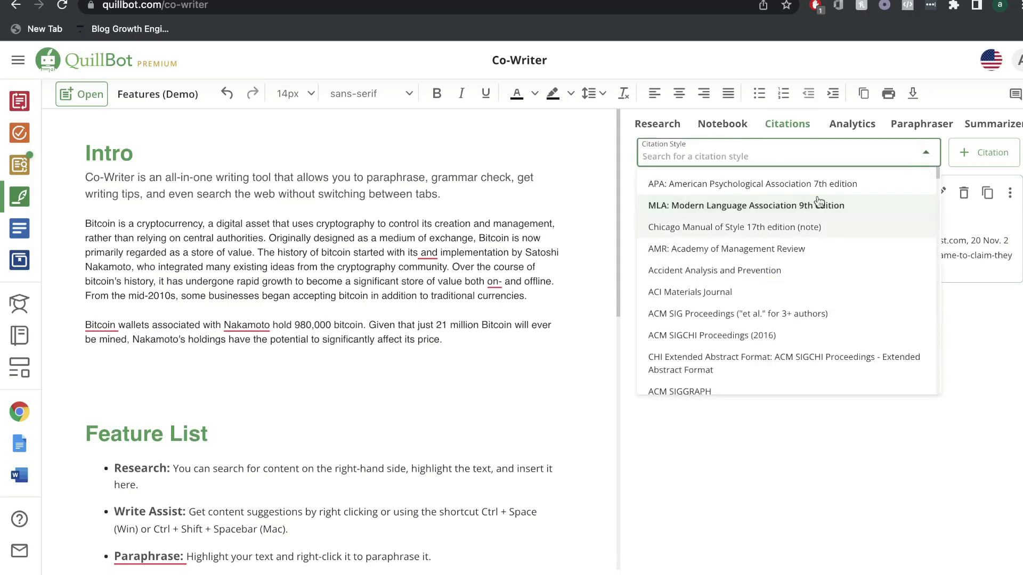
click(926, 155)
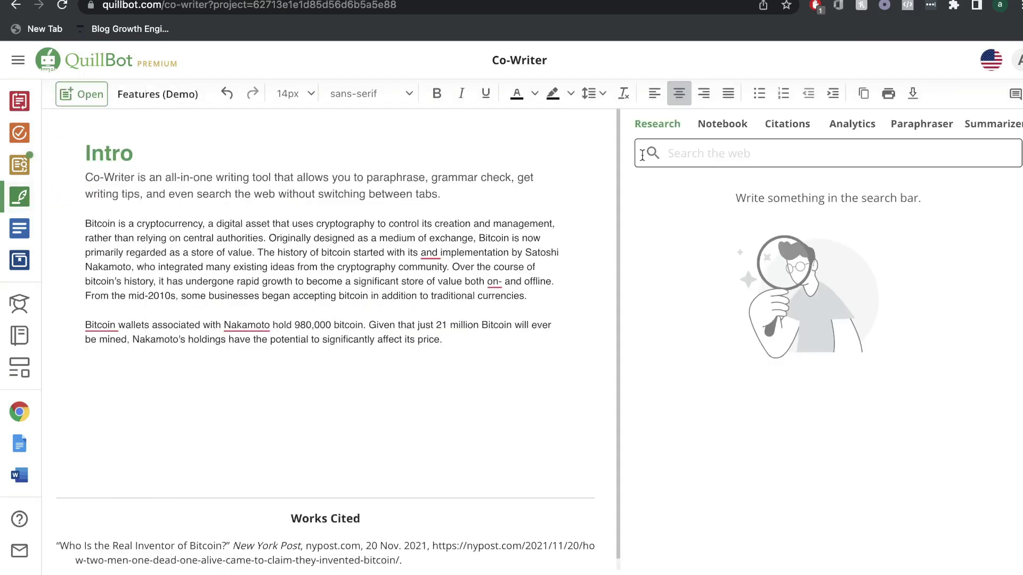
Fix all grammar errors across the Intro, bitcoin history and Nakamoto paragraphs
click(716, 154)
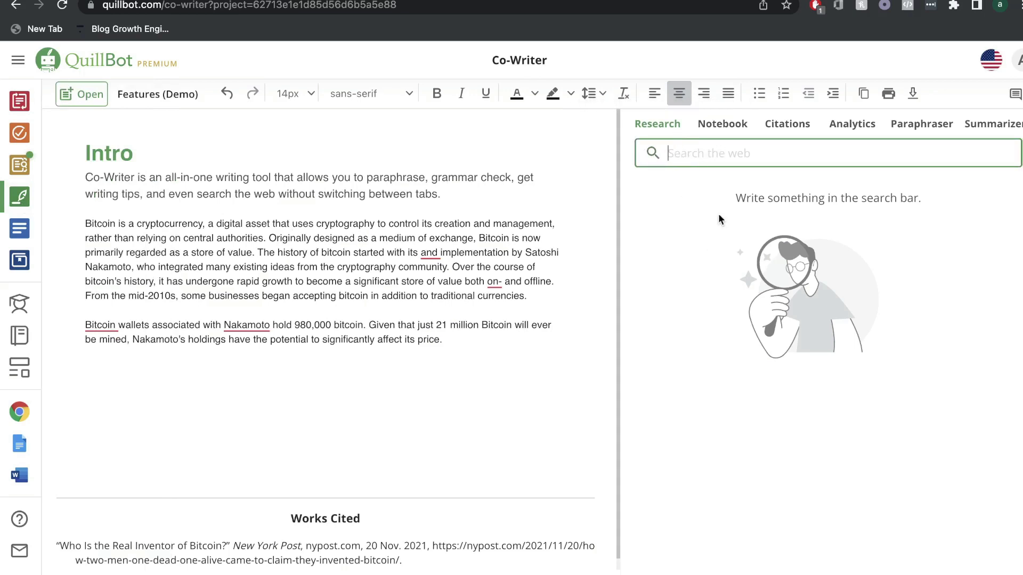
mouse_move(844, 312)
click(507, 573)
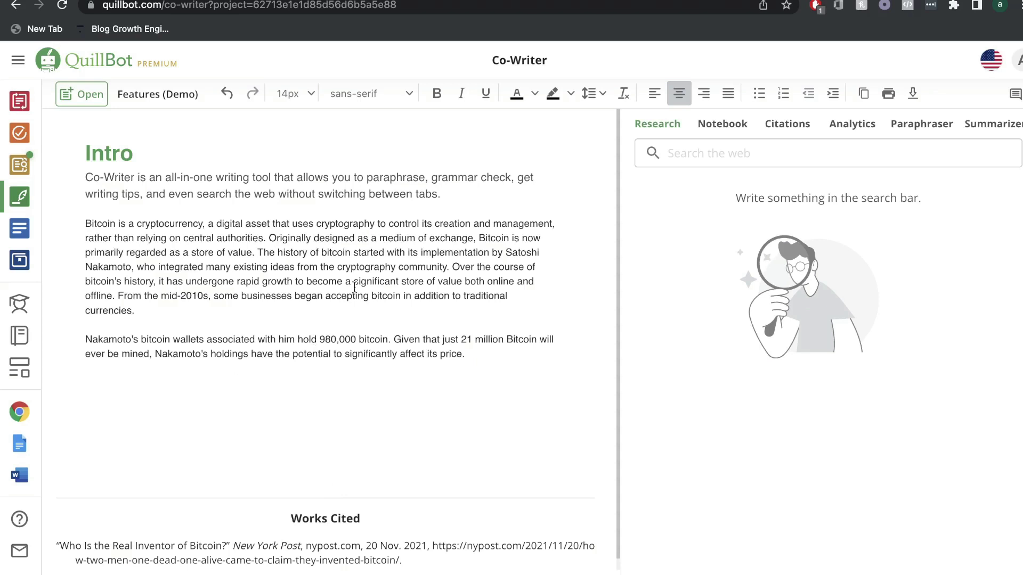
click(424, 456)
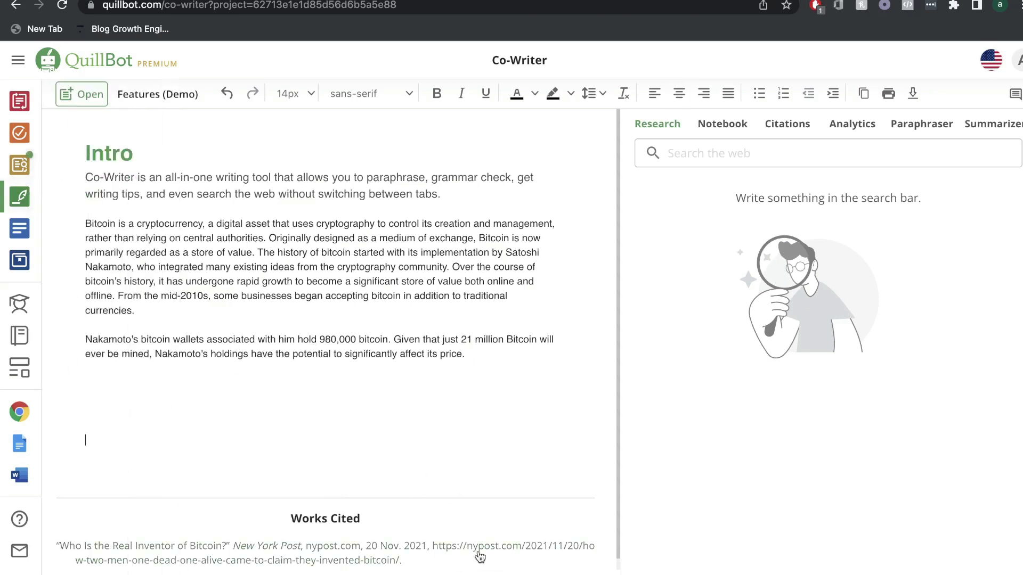
drag(498, 373, 127, 160)
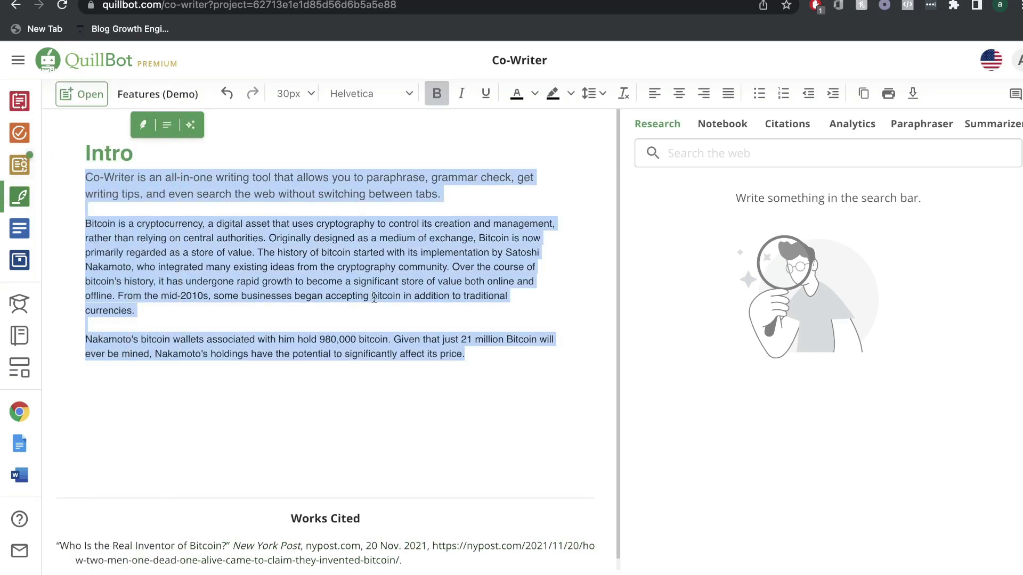
click(499, 384)
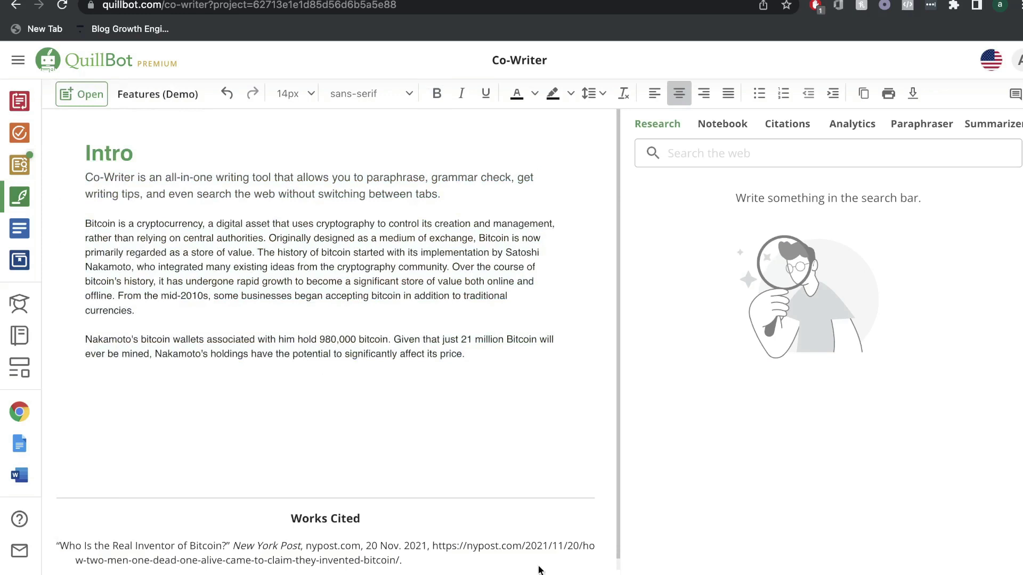
Select the whole Bitcoin paragraph, then deselect it
triple_click(333, 243)
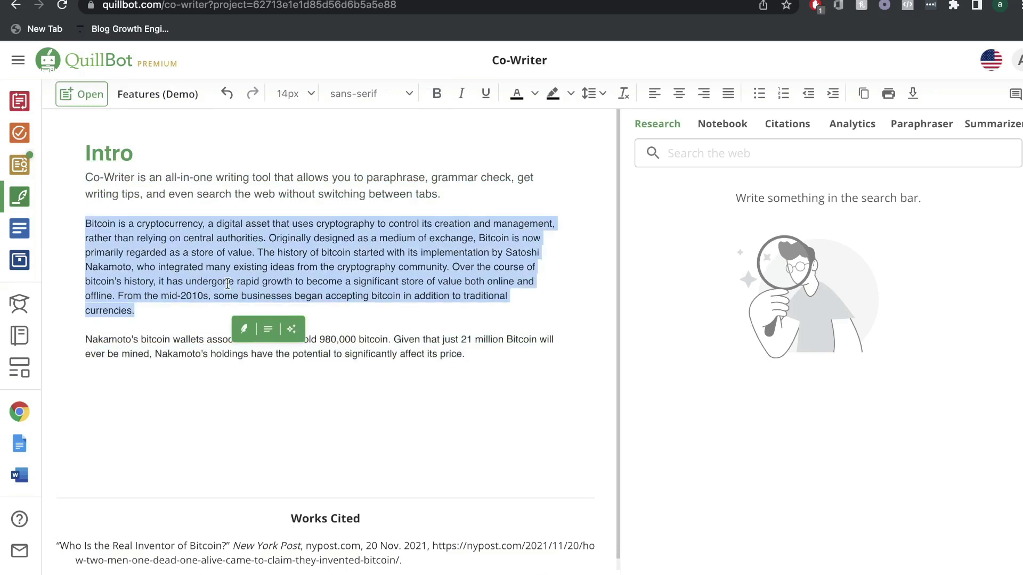
click(327, 424)
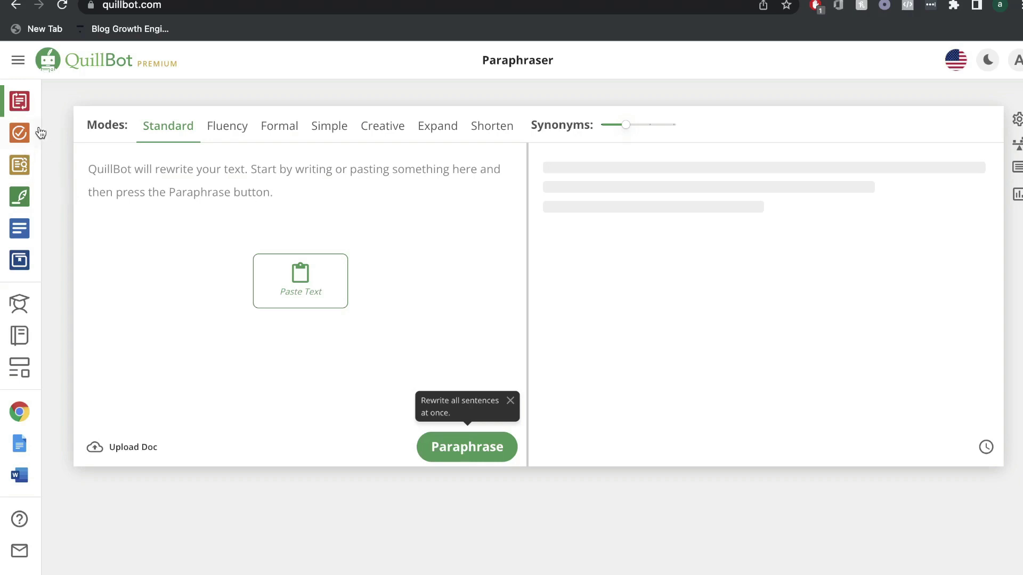
Expand the left sidebar to show the labelled QuillBot tool list beside the Paraphraser
mouse_move(24, 162)
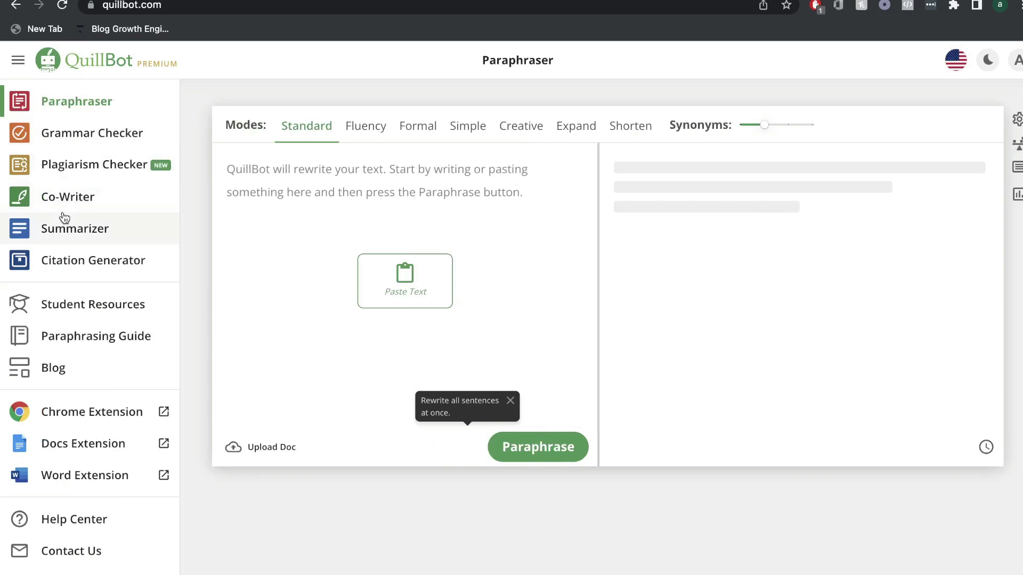